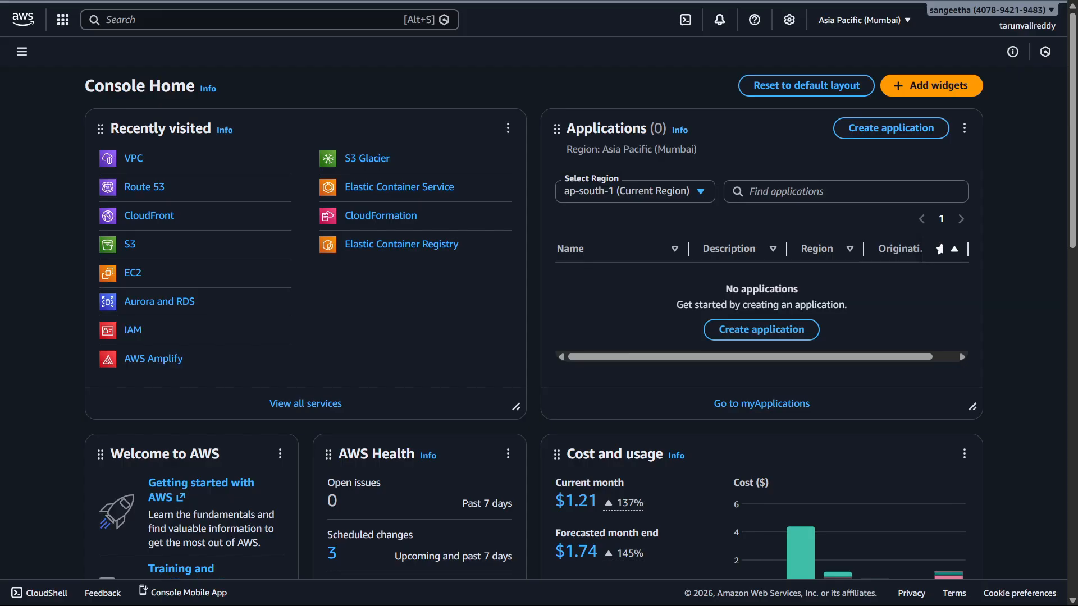
Go to the Route 53 dashboard and open the domain registration page.
key("ctrl+Tab")
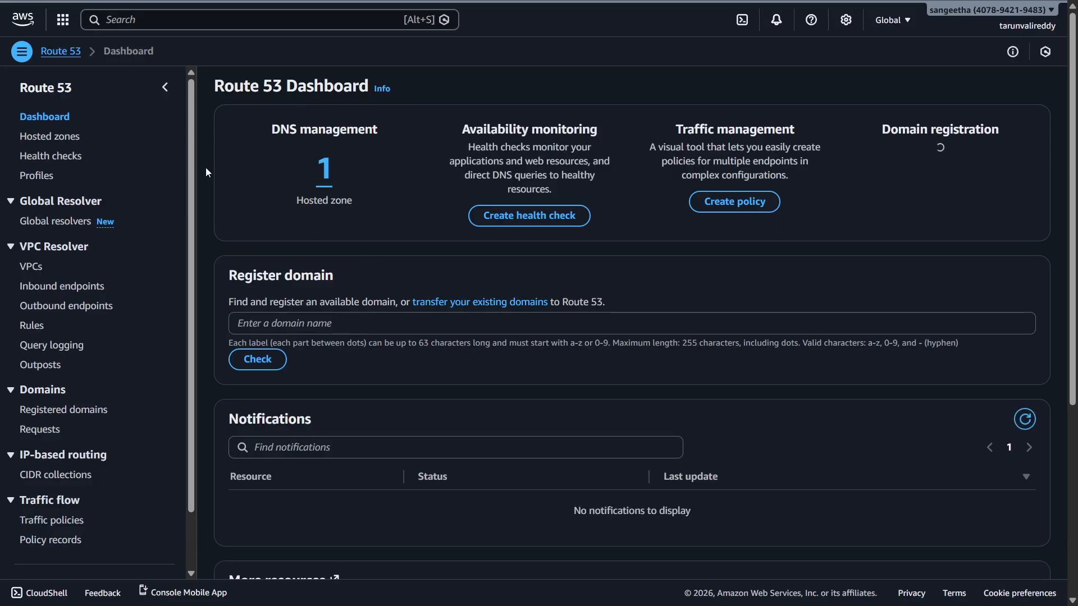
scroll(190, 146, "down", 1)
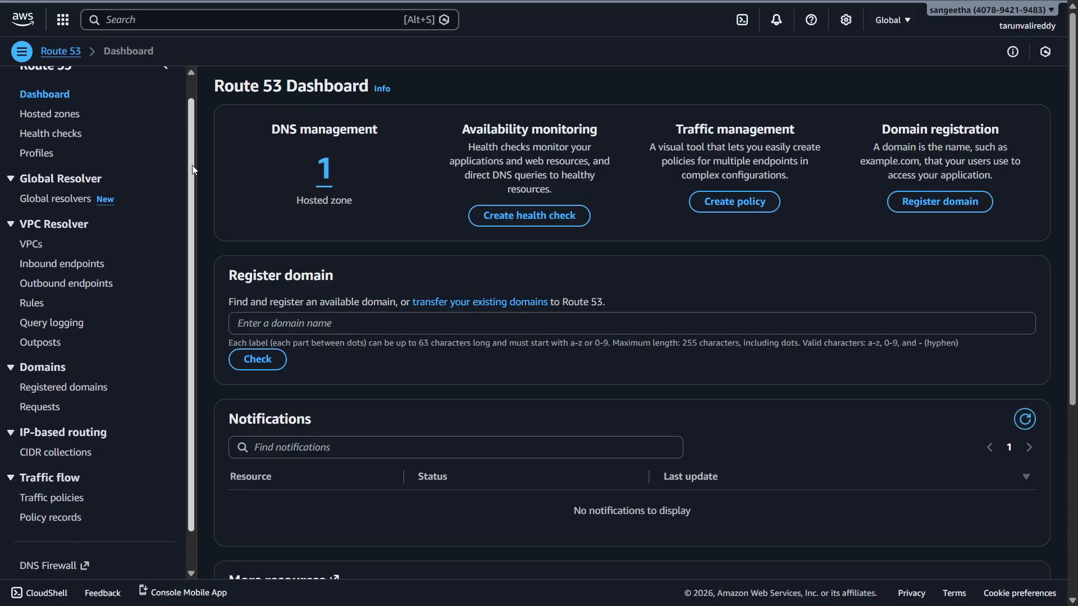
scroll(191, 164, "up", 1)
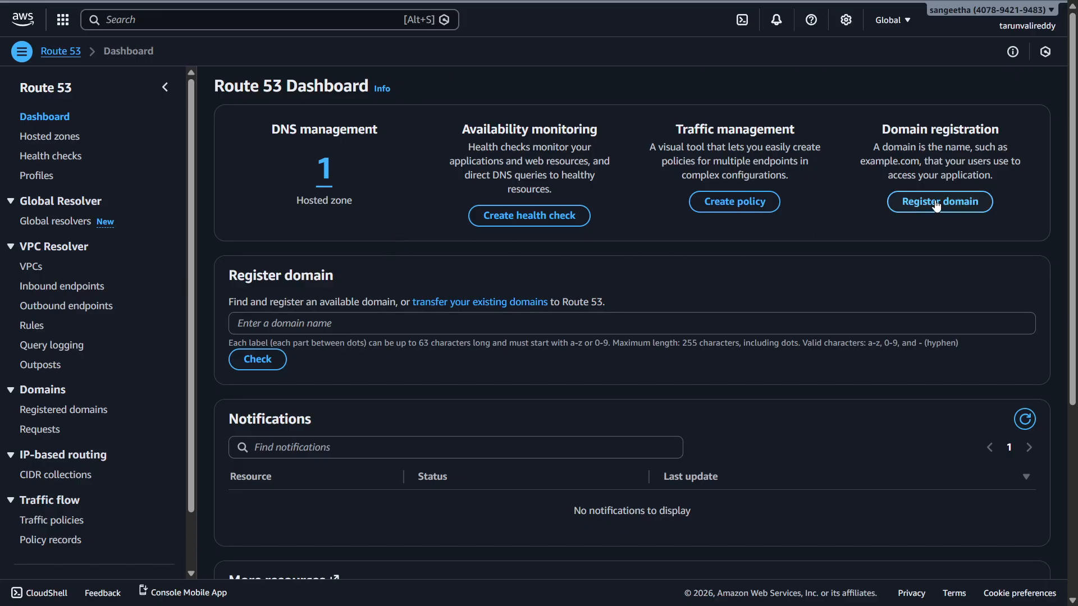
left_click(918, 210)
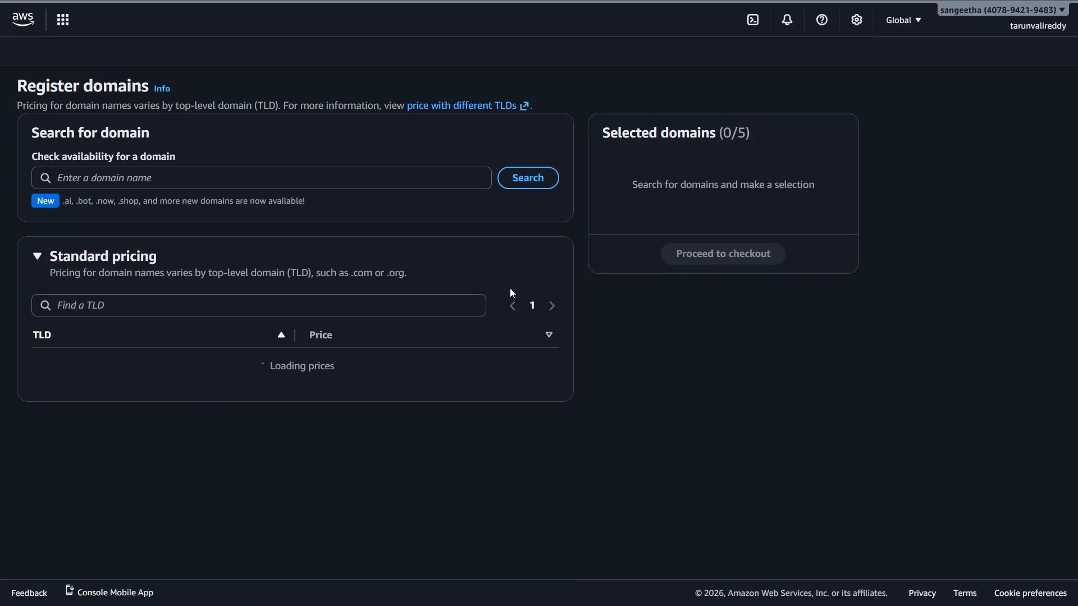
Check the availability of the account holder's full name as a .in domain.
left_click(328, 195)
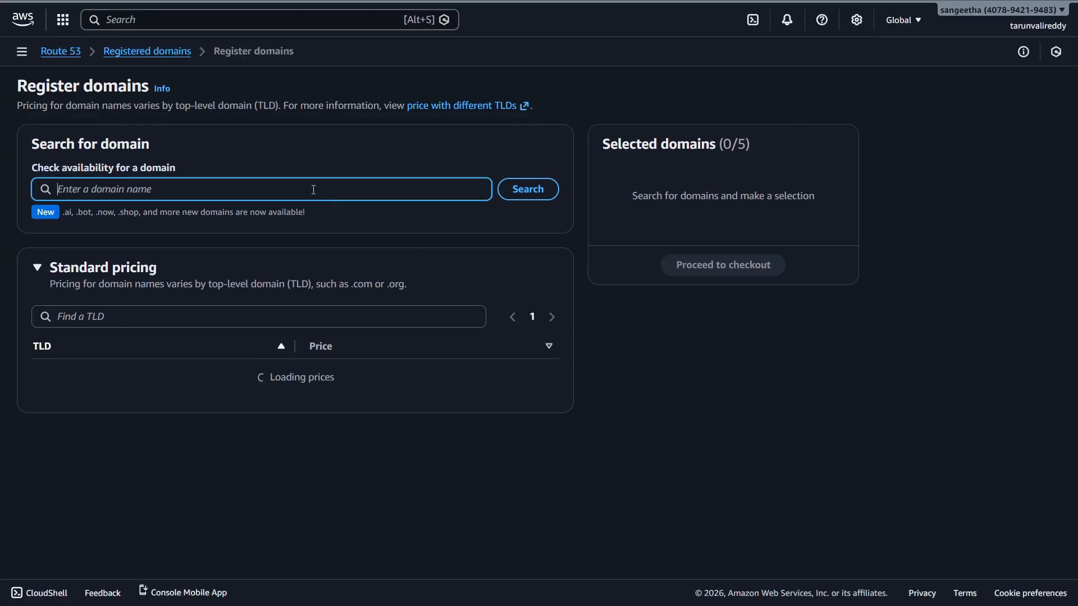
type("ta")
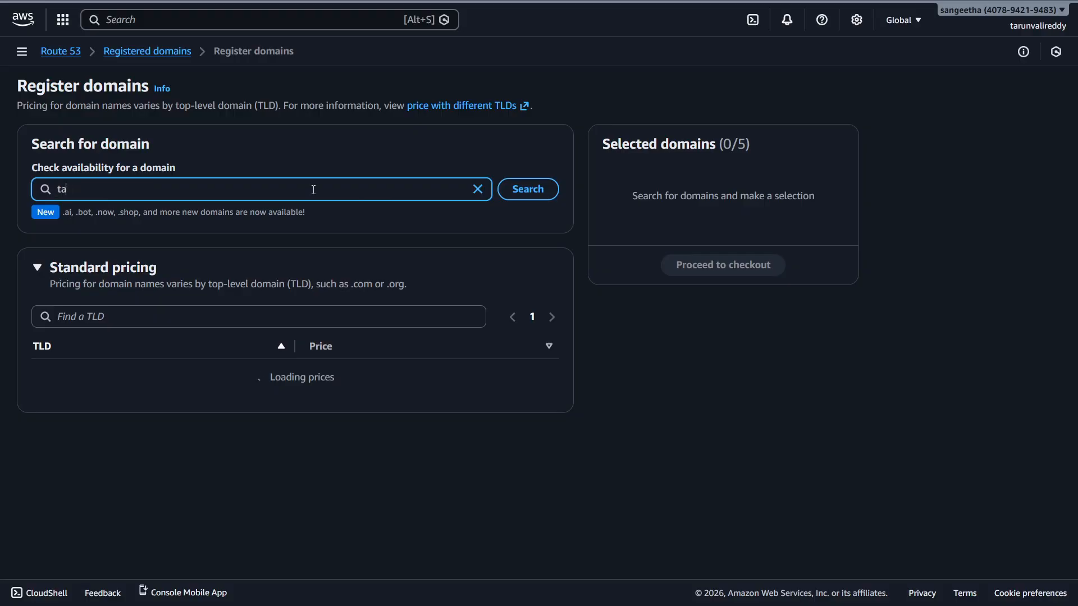
type("runvalireddy")
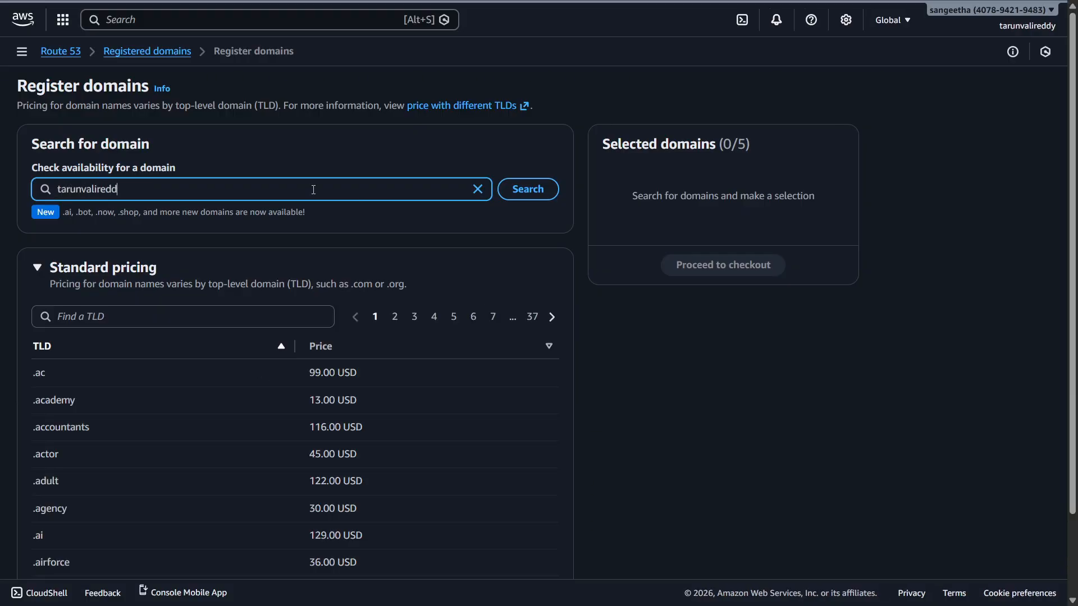
type(".in")
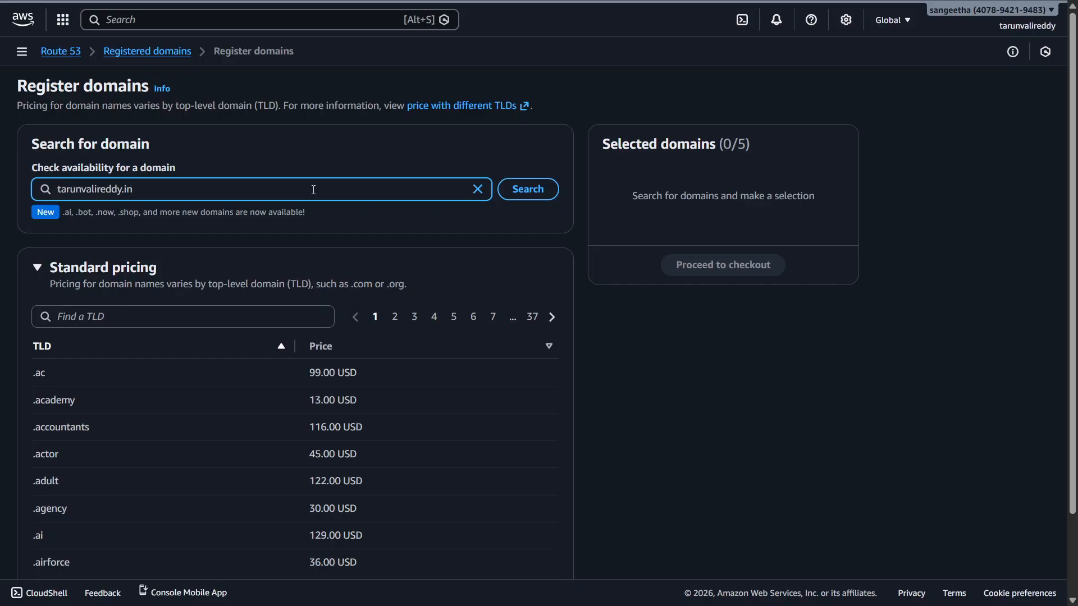
left_click(547, 188)
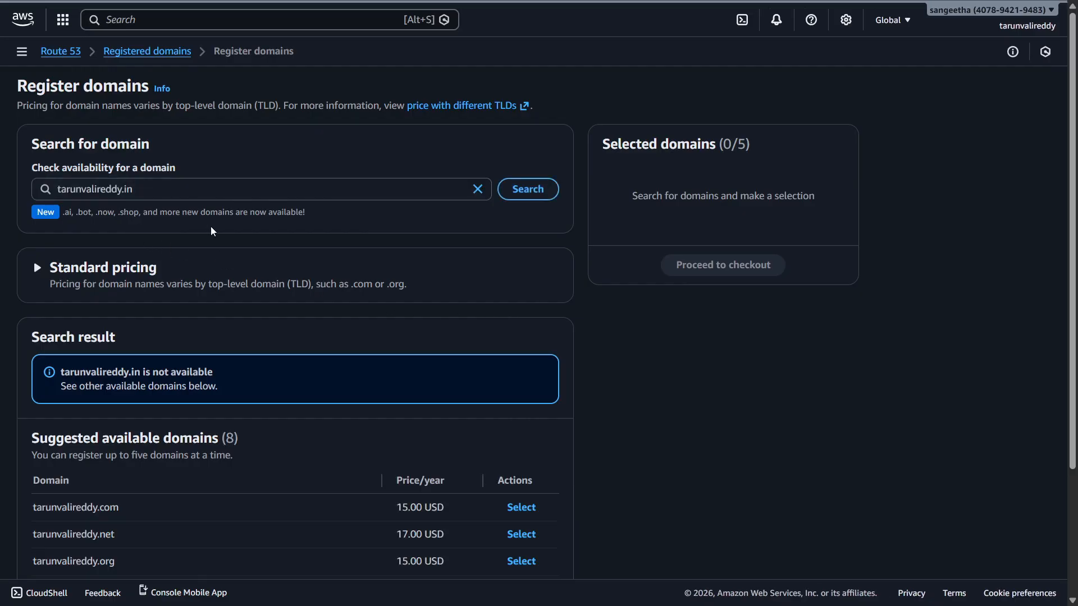
Examine the availability result for the .in domain and the suggested domains with other extensions.
scroll(303, 259, "down", 3)
scroll(318, 263, "up", 3)
left_click_drag(58, 189, 119, 190)
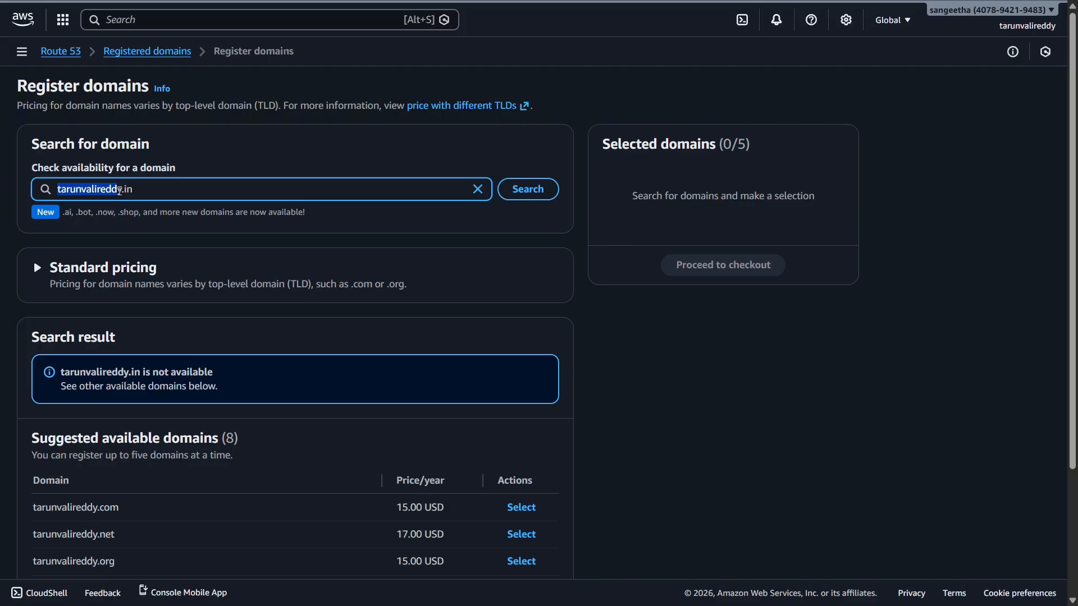
left_click_drag(221, 374, 63, 378)
left_click(218, 373)
scroll(288, 373, "down", 1)
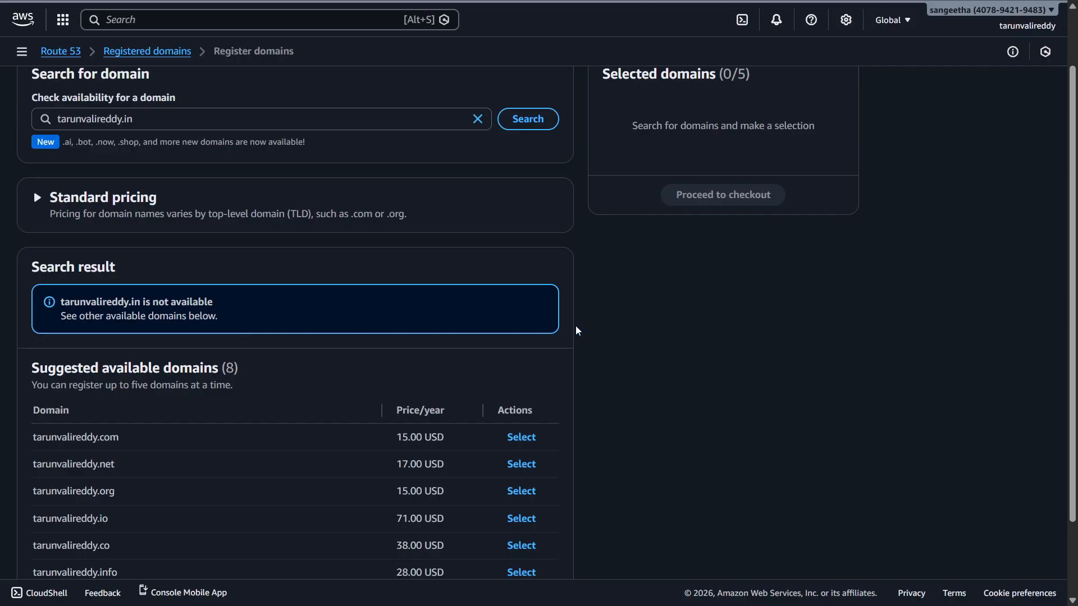
scroll(575, 327, "up", 1)
scroll(584, 321, "down", 2)
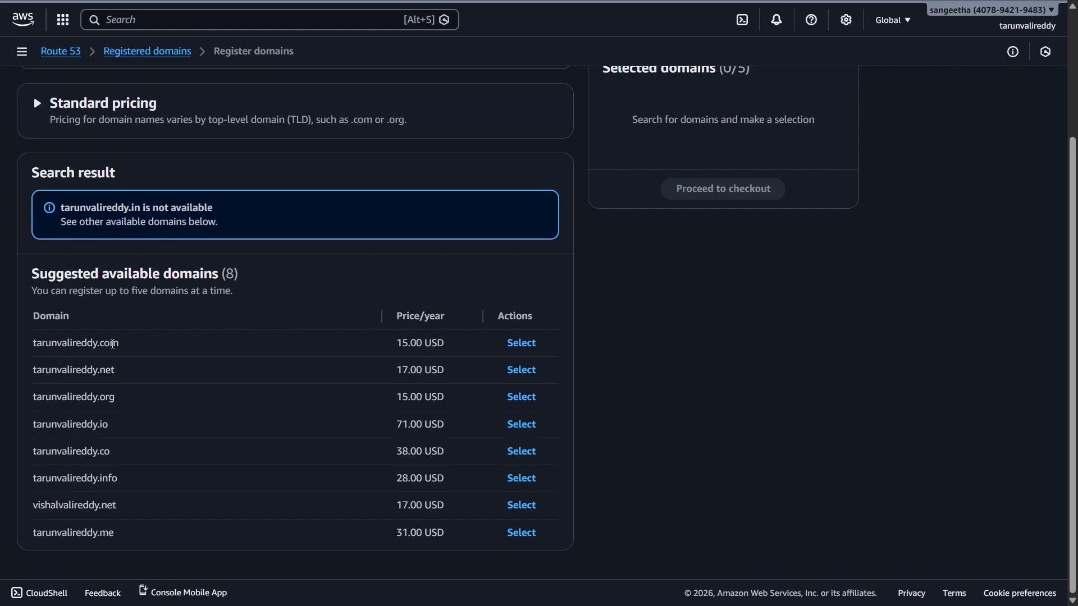
left_click_drag(97, 343, 128, 404)
left_click(196, 396)
Check the yearly price of the suggested .com domain and add it to the selected domains.
left_click_drag(400, 343, 449, 344)
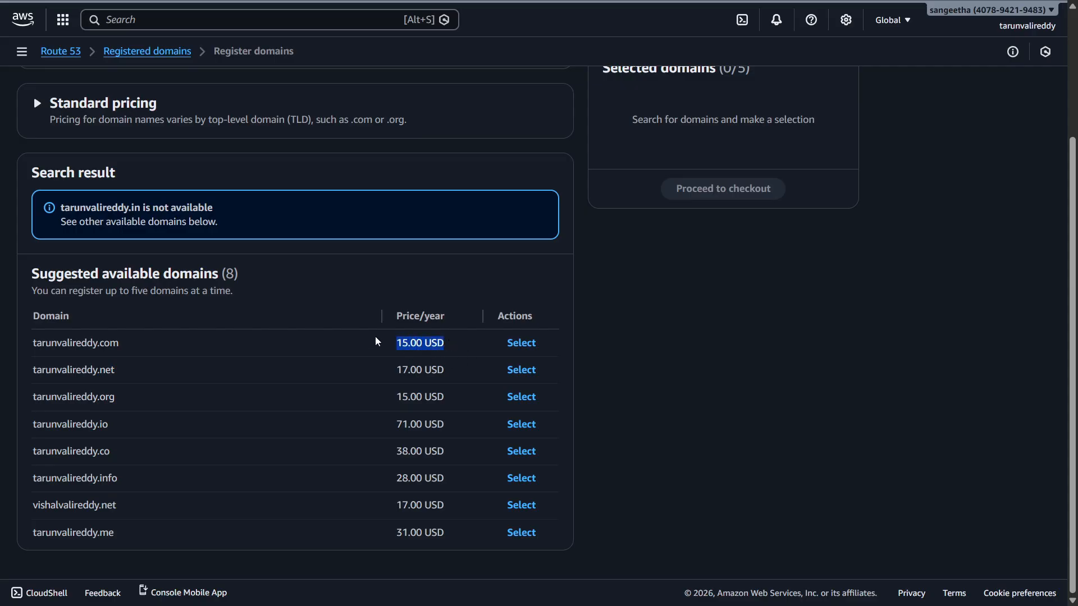
left_click_drag(451, 320, 395, 325)
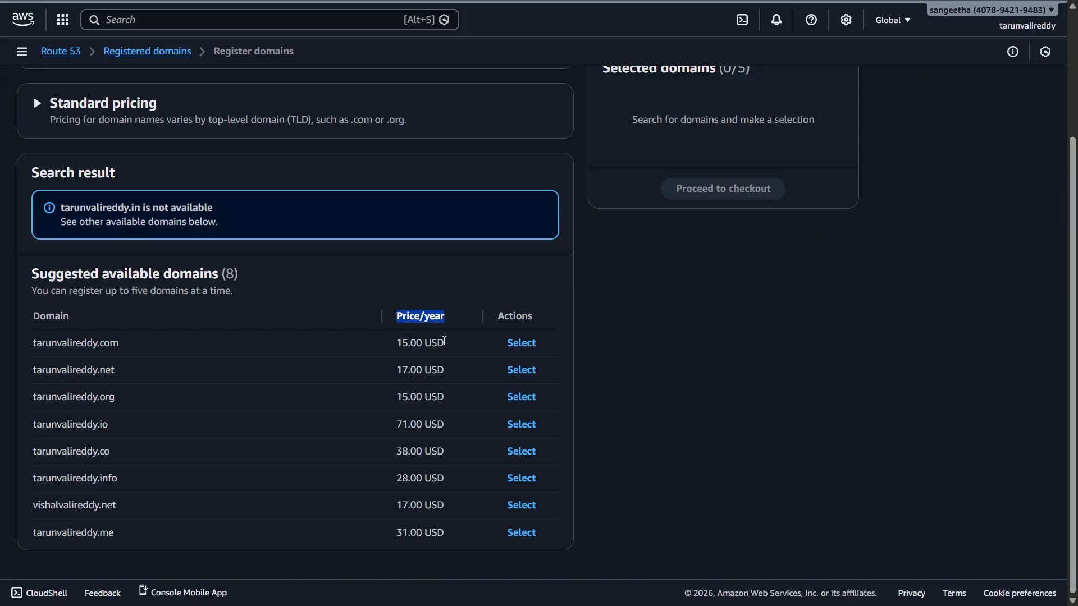
left_click_drag(454, 349, 381, 351)
left_click(521, 343)
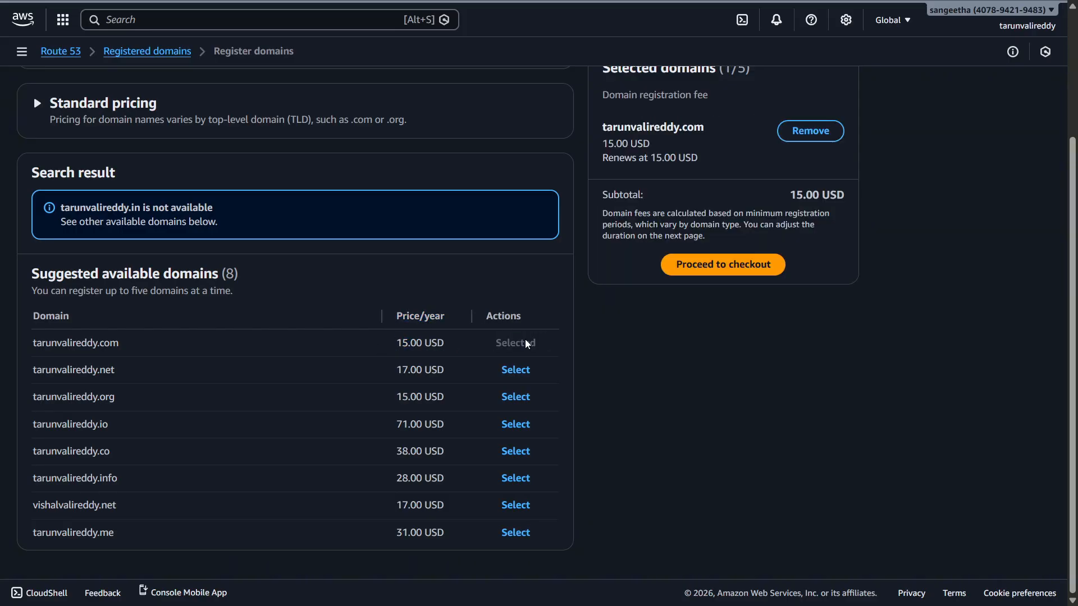
Review the registration fee of the selected .com domain and compare it with the other suggested domains.
scroll(612, 352, "up", 3)
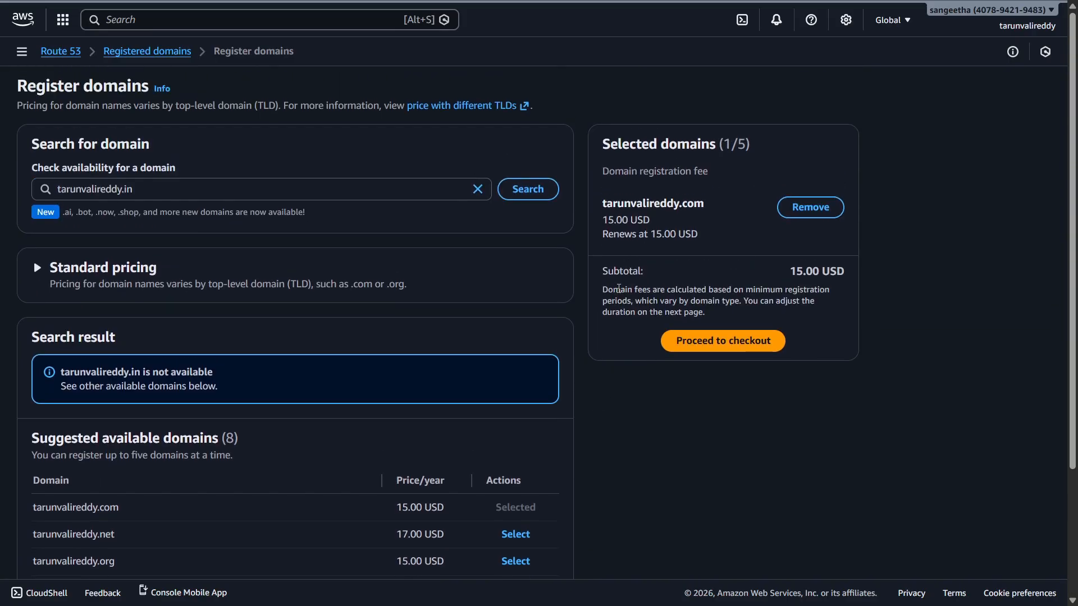
scroll(569, 320, "down", 1)
scroll(569, 320, "down", 2)
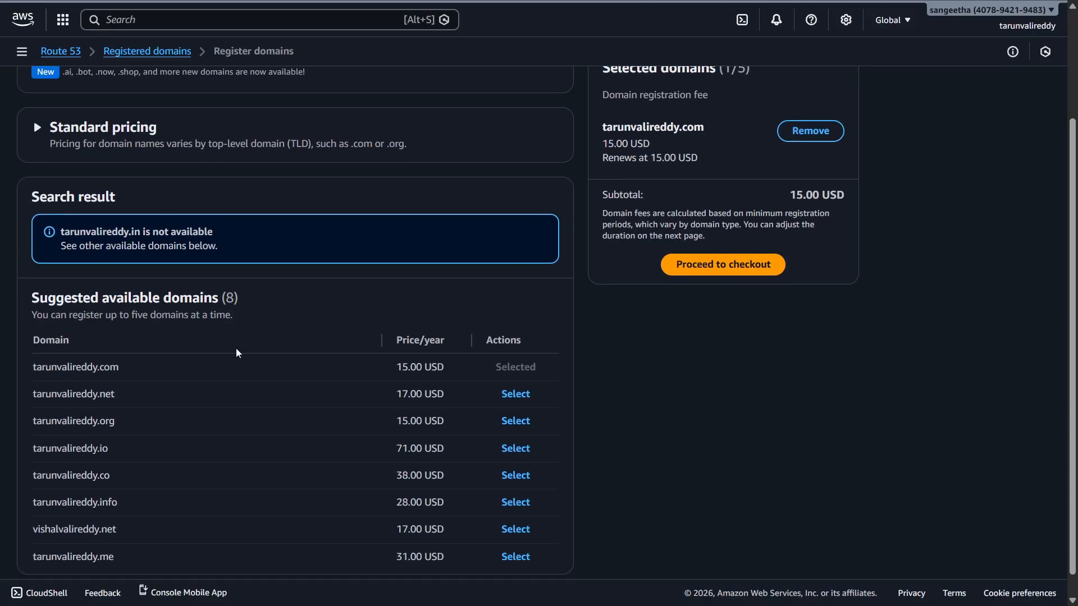
scroll(772, 332, "up", 1)
scroll(775, 331, "up", 2)
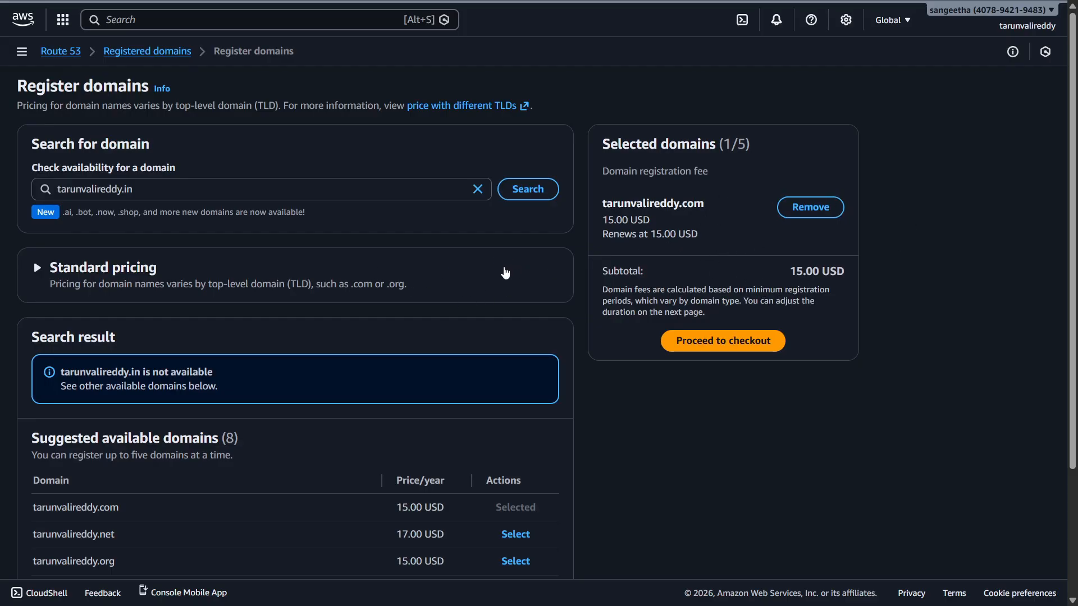
scroll(532, 270, "down", 1)
scroll(544, 286, "up", 1)
scroll(361, 284, "down", 3)
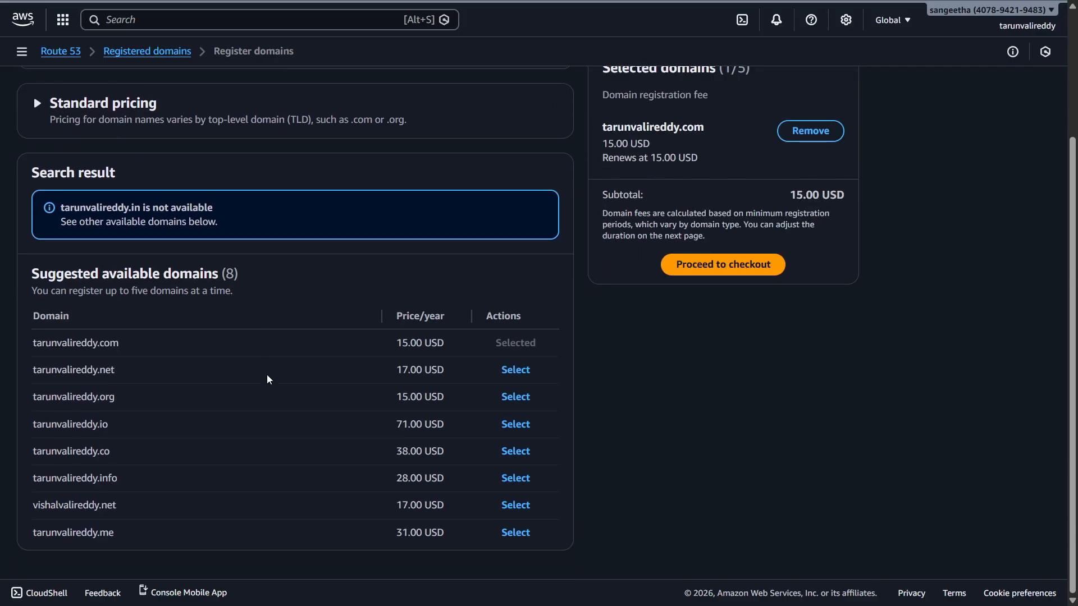
scroll(319, 417, "up", 2)
scroll(318, 417, "down", 2)
scroll(327, 410, "up", 2)
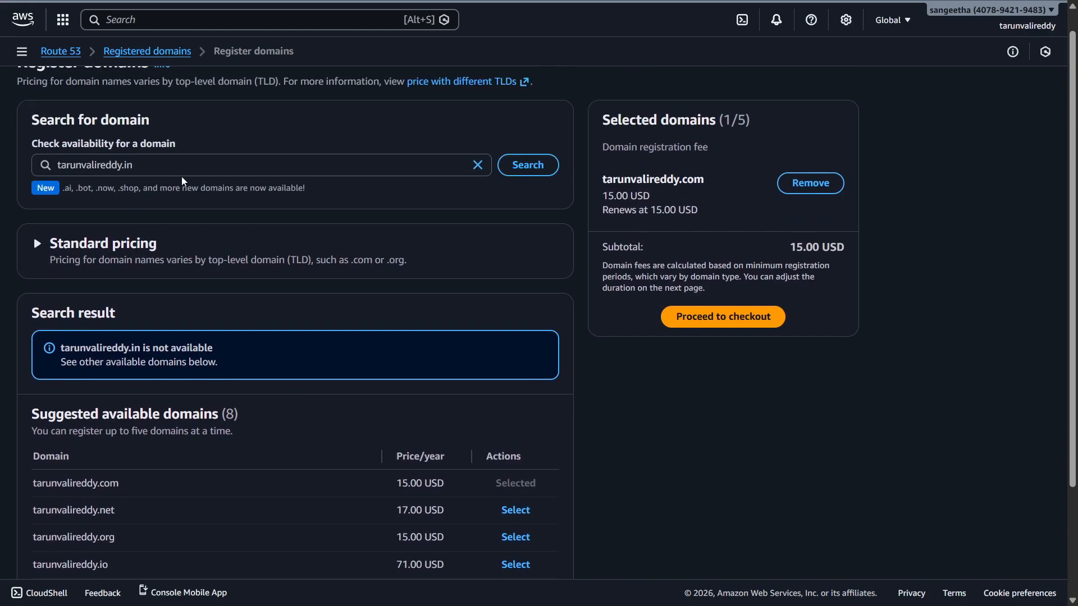
Change the searched domain's extension to .click and check its availability.
left_click(203, 164)
key("shift+Left")
key("shift+Left")
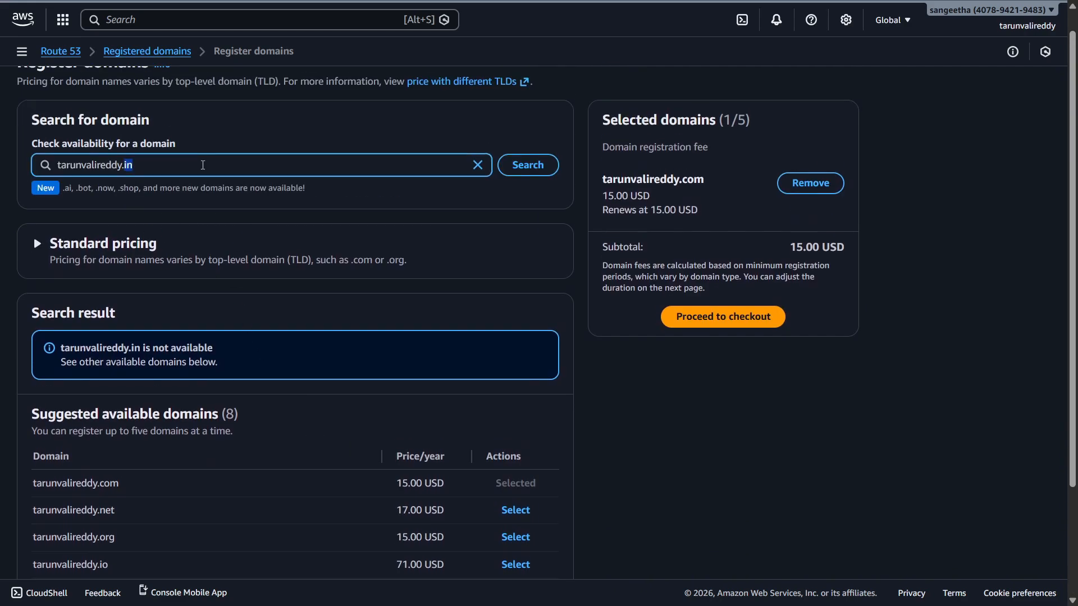
type("click")
left_click(526, 165)
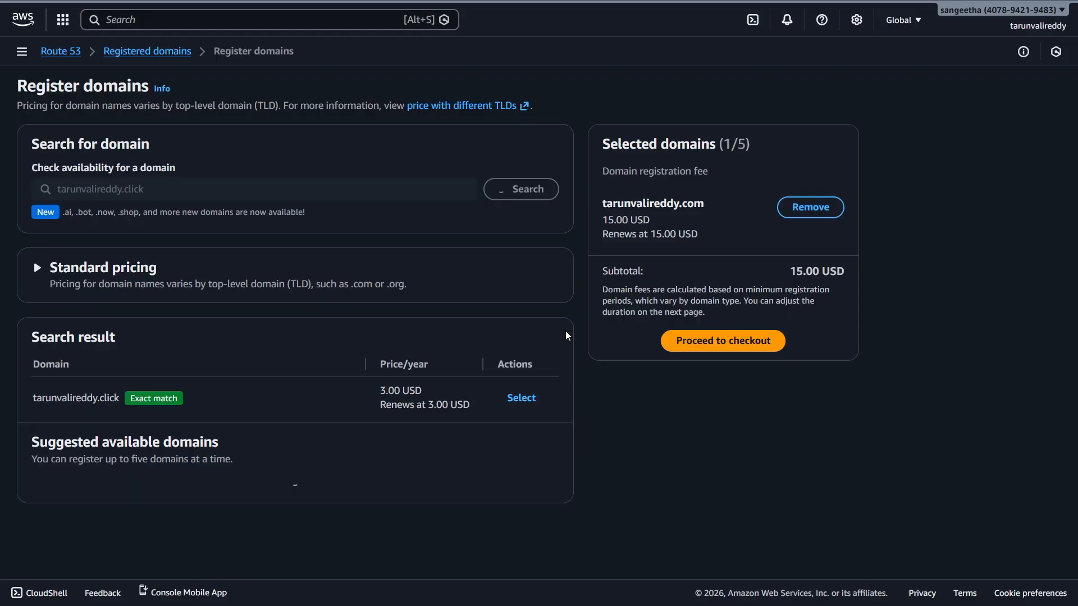
Examine the registration and renewal prices of the .click domain against the suggested domains.
left_click_drag(437, 393, 376, 393)
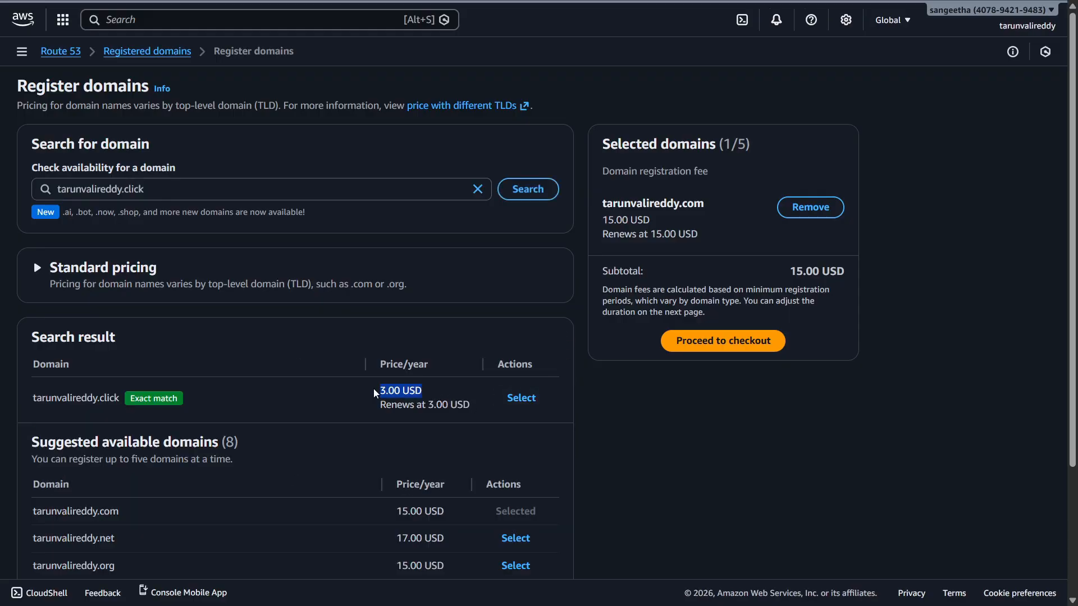
scroll(448, 430, "down", 2)
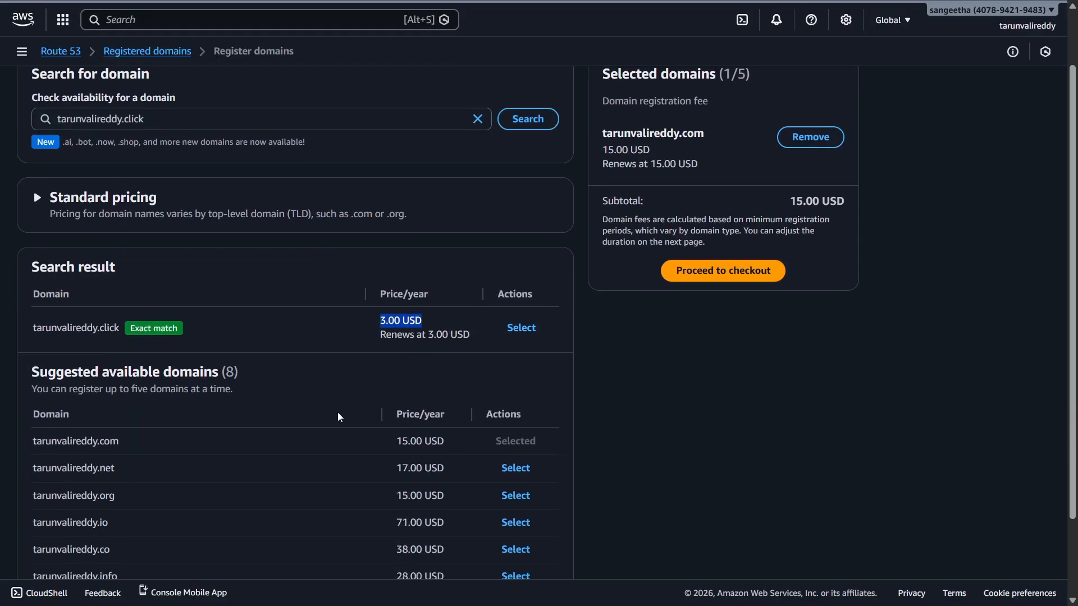
scroll(340, 417, "down", 1)
scroll(427, 395, "up", 3)
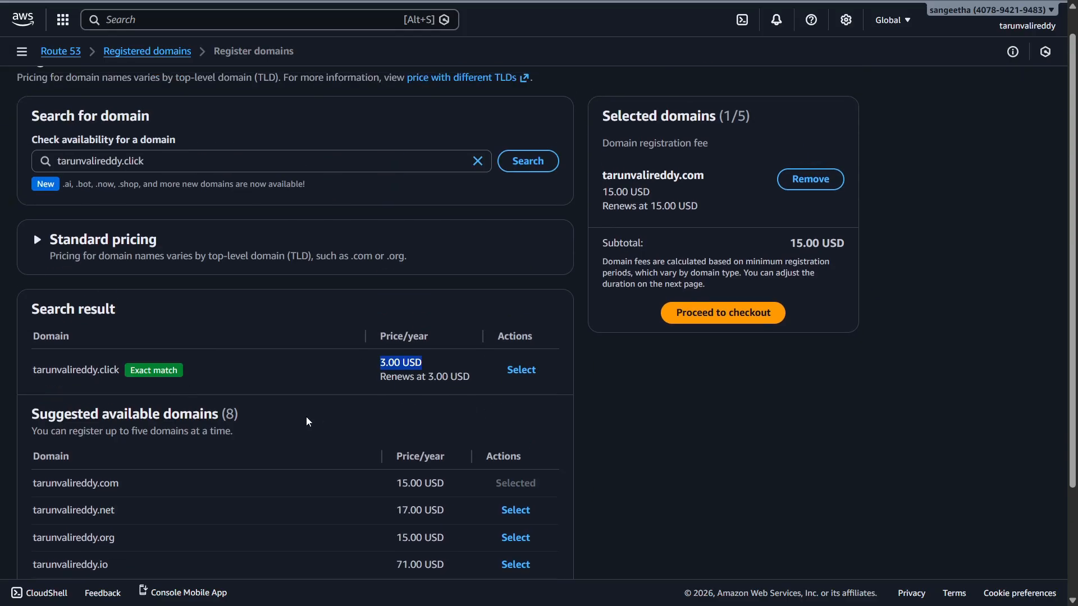
scroll(340, 409, "up", 1)
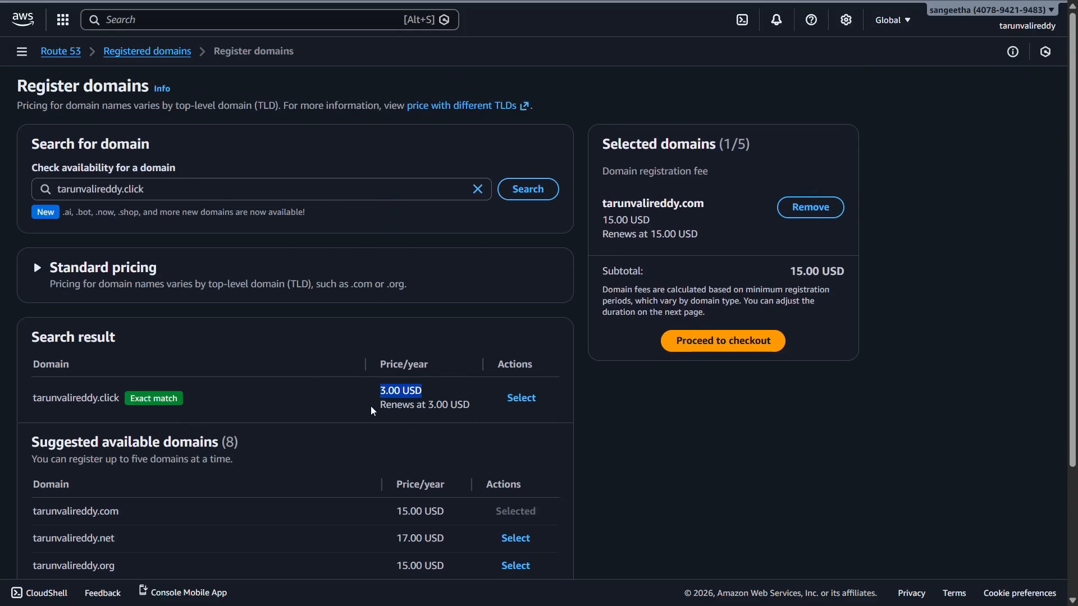
left_click(365, 409)
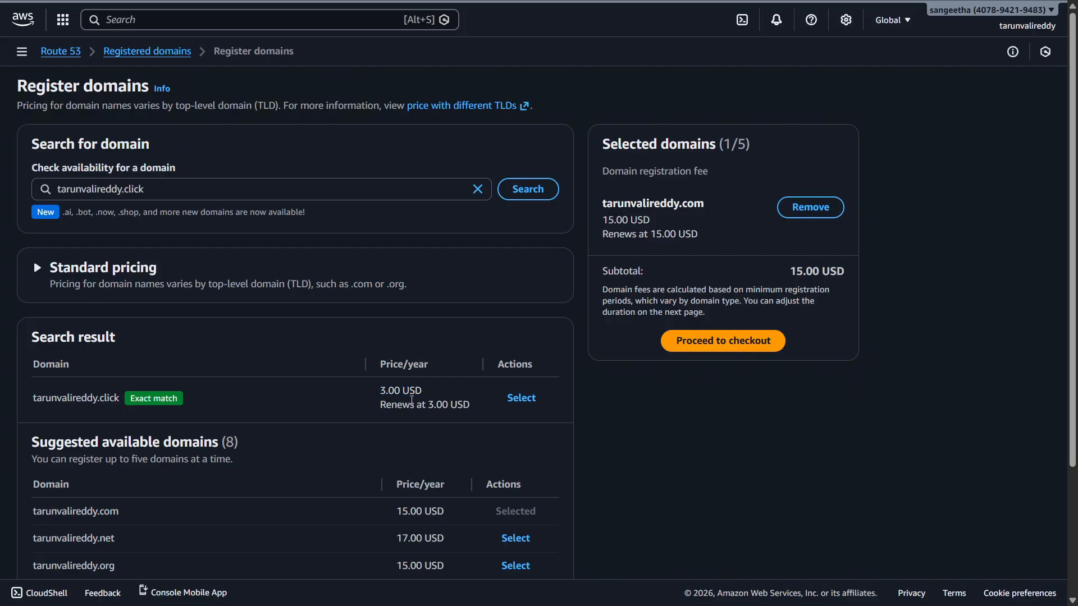
left_click_drag(434, 398, 379, 391)
left_click(444, 422)
left_click_drag(469, 404, 361, 402)
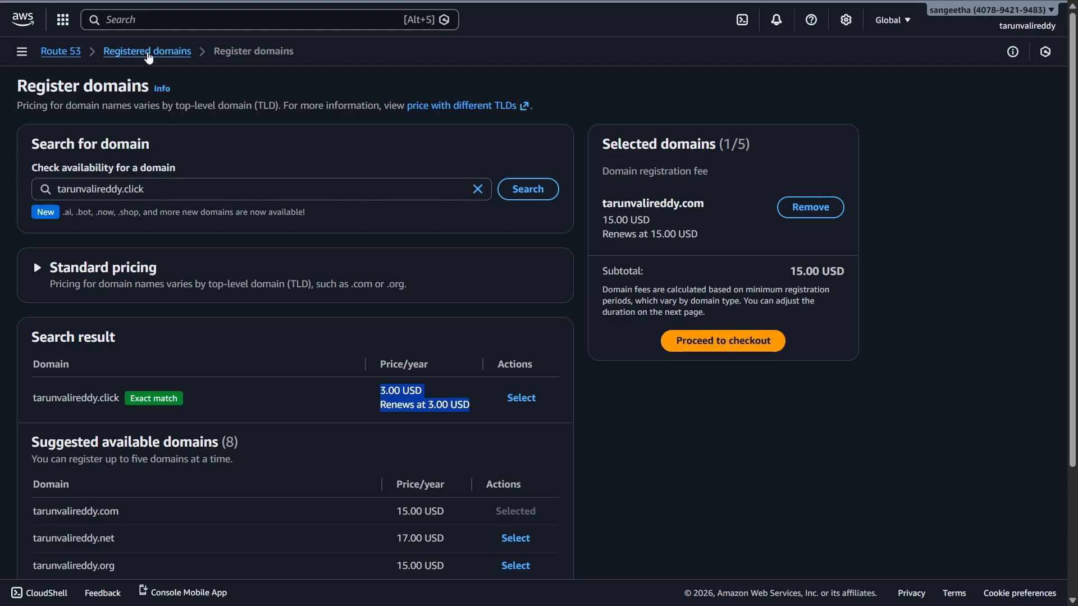
Leave domain registration without saving the selection and open the list of registered domains.
left_click(151, 51)
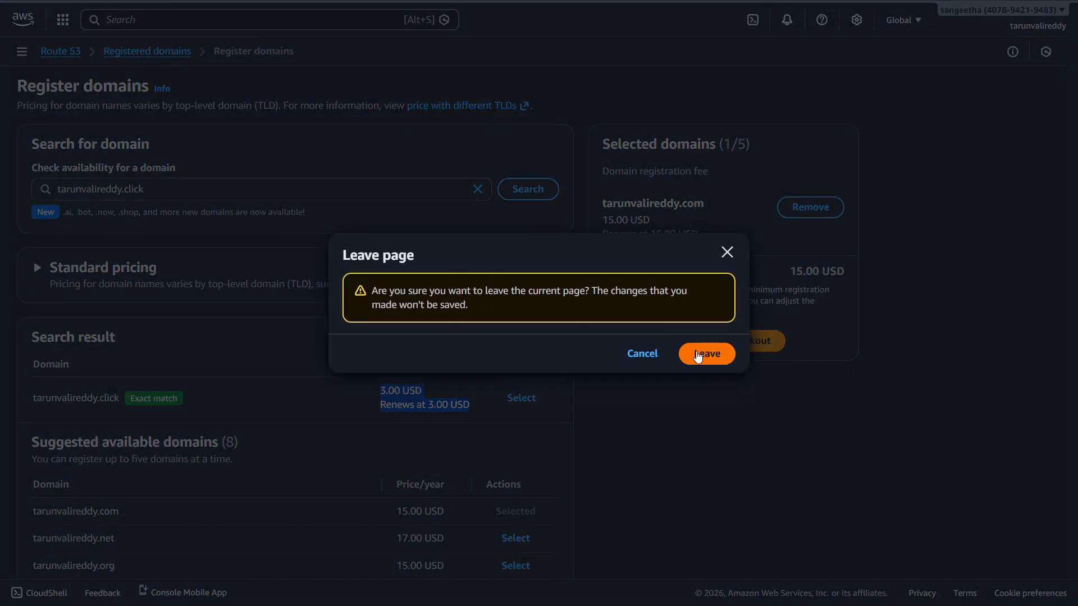
left_click(700, 353)
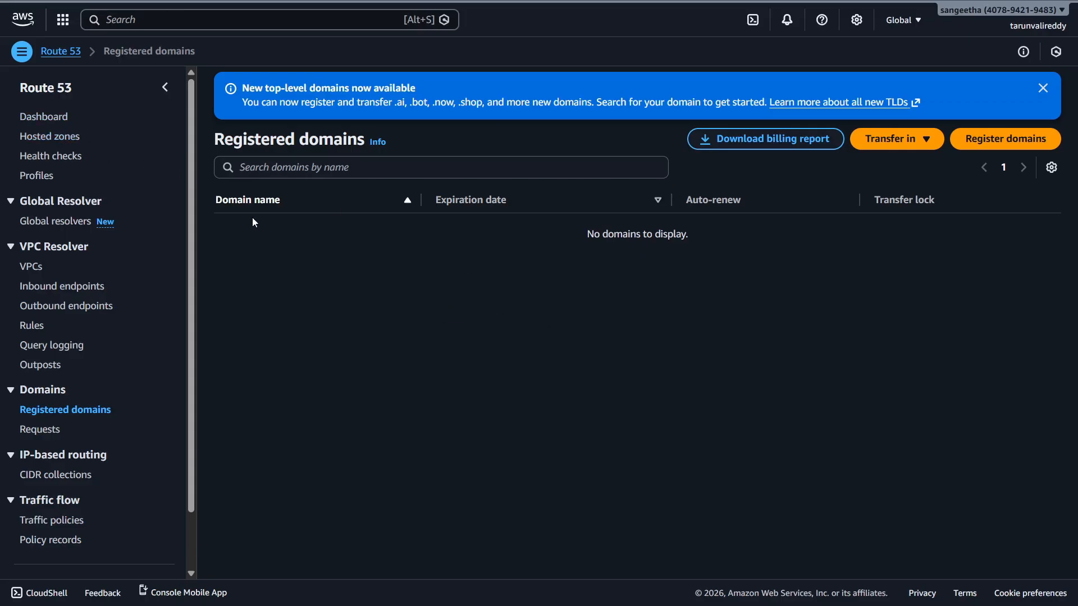
Open the hosted zones, select the public .in zone and examine its name and ID in the zone details.
left_click(47, 121)
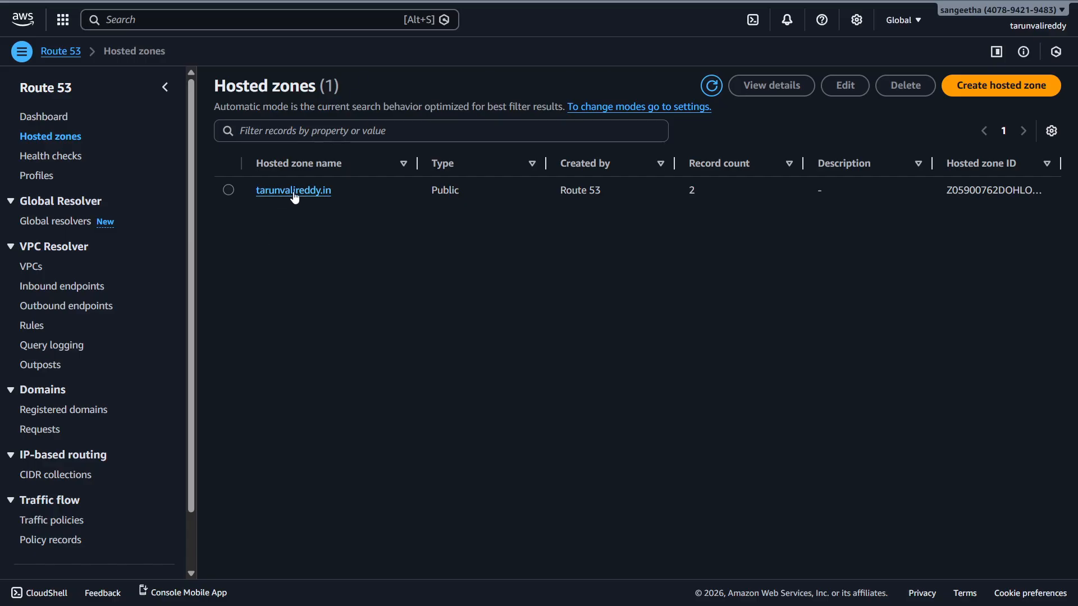
left_click(229, 191)
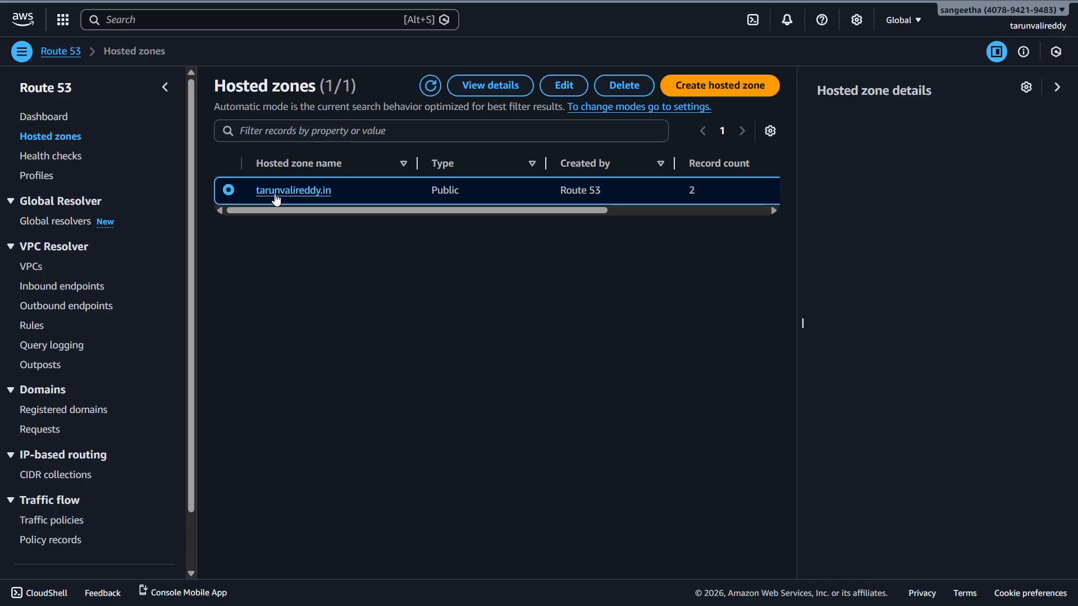
left_click_drag(343, 211, 328, 235)
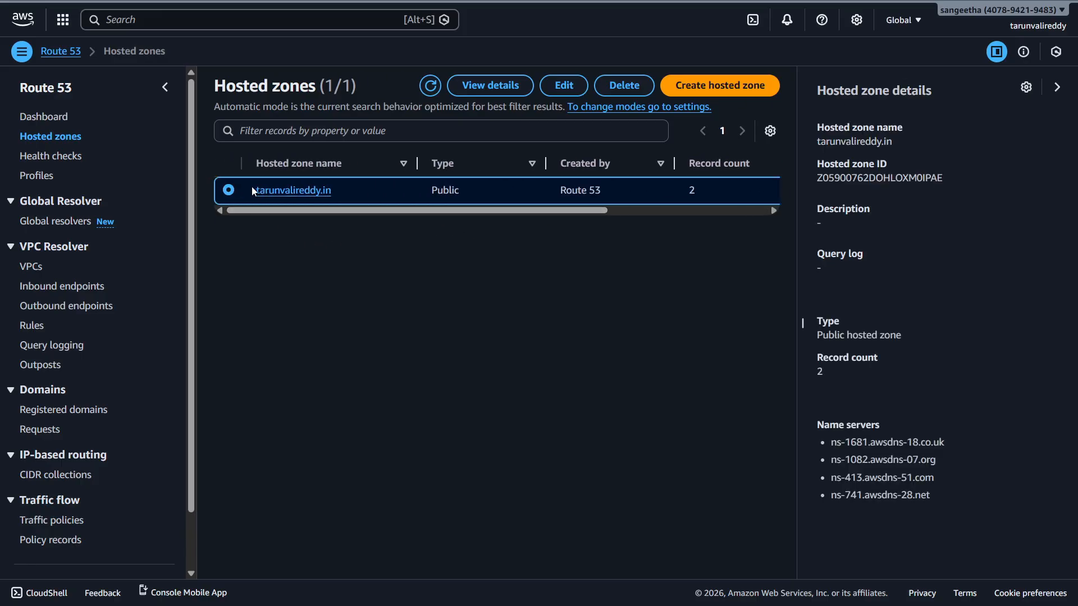
left_click_drag(251, 186, 338, 197)
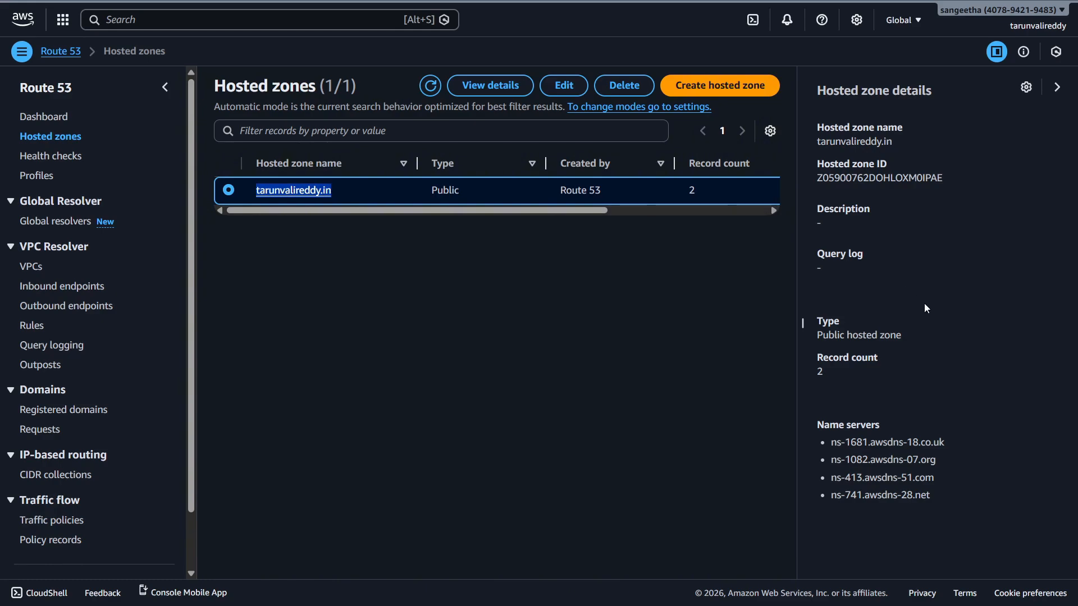
left_click_drag(895, 147, 945, 193)
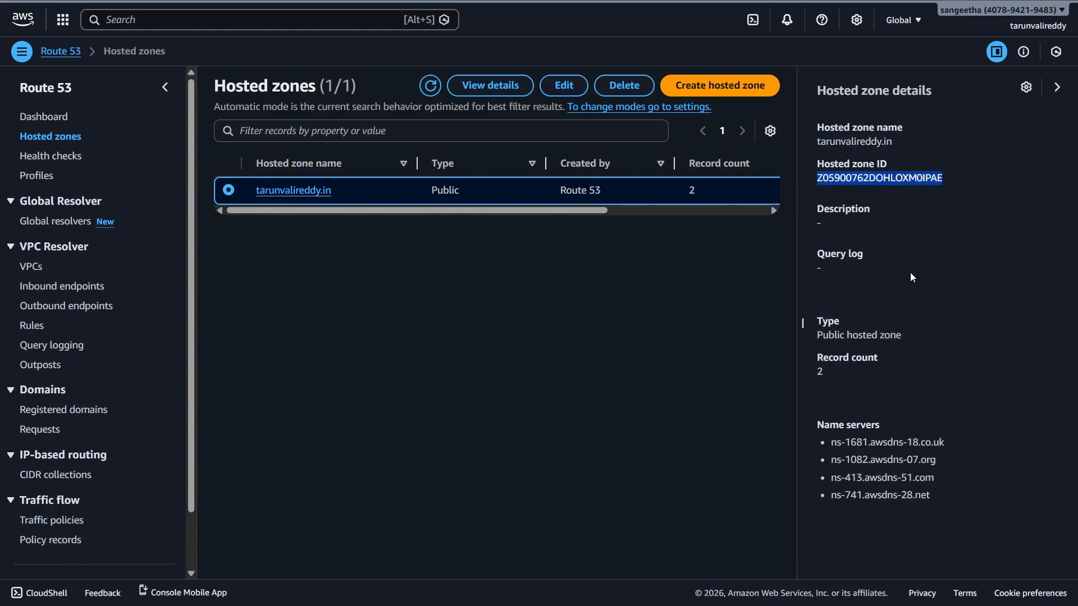
Check the hosted zone's record count, open the zone and examine its NS and SOA records.
left_click_drag(828, 373, 817, 373)
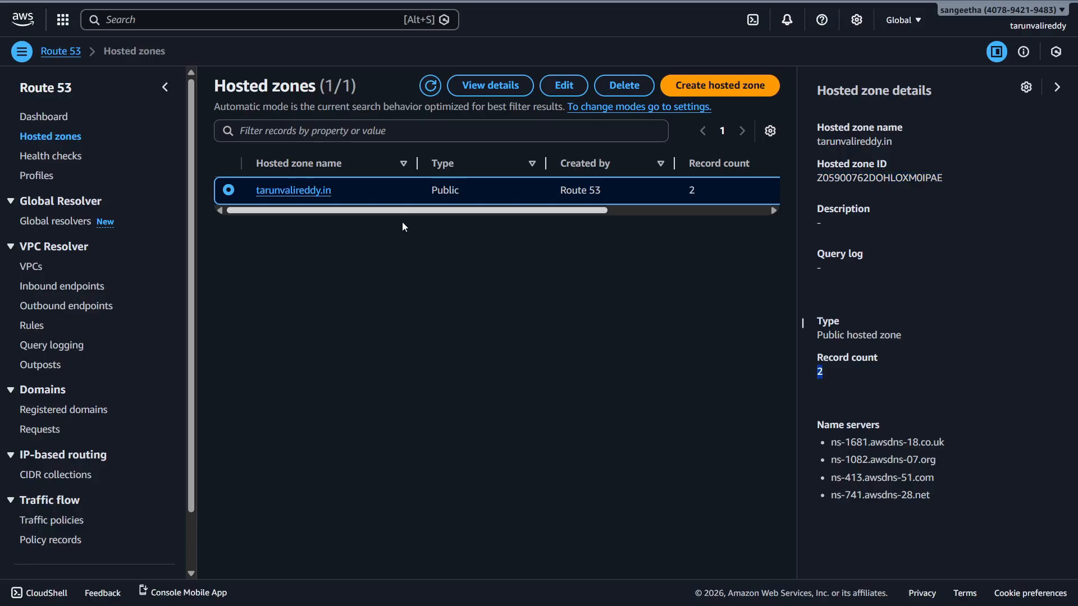
left_click(681, 384)
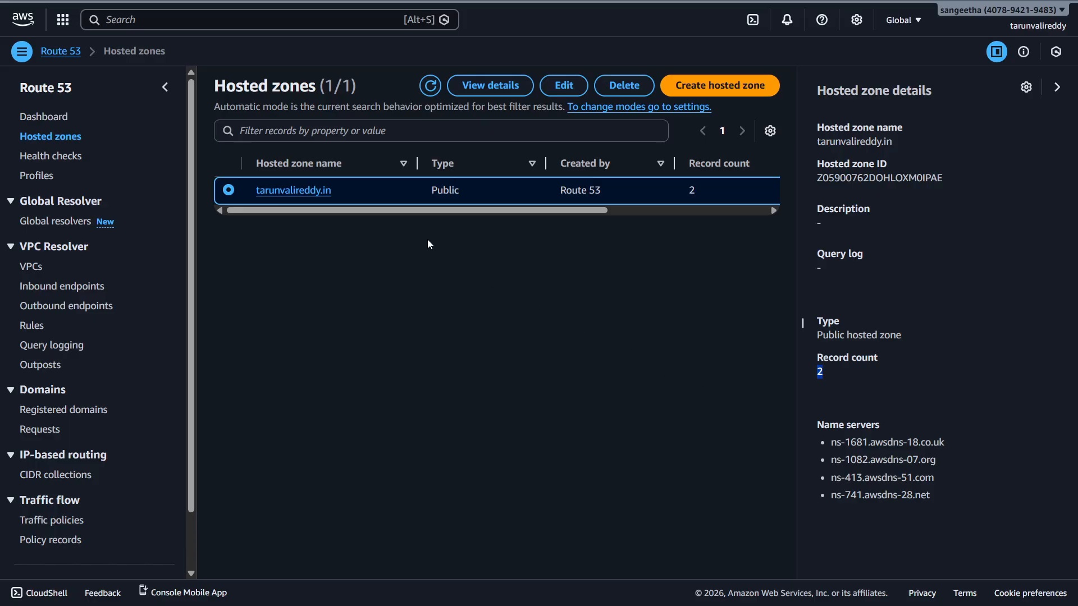
left_click(317, 191)
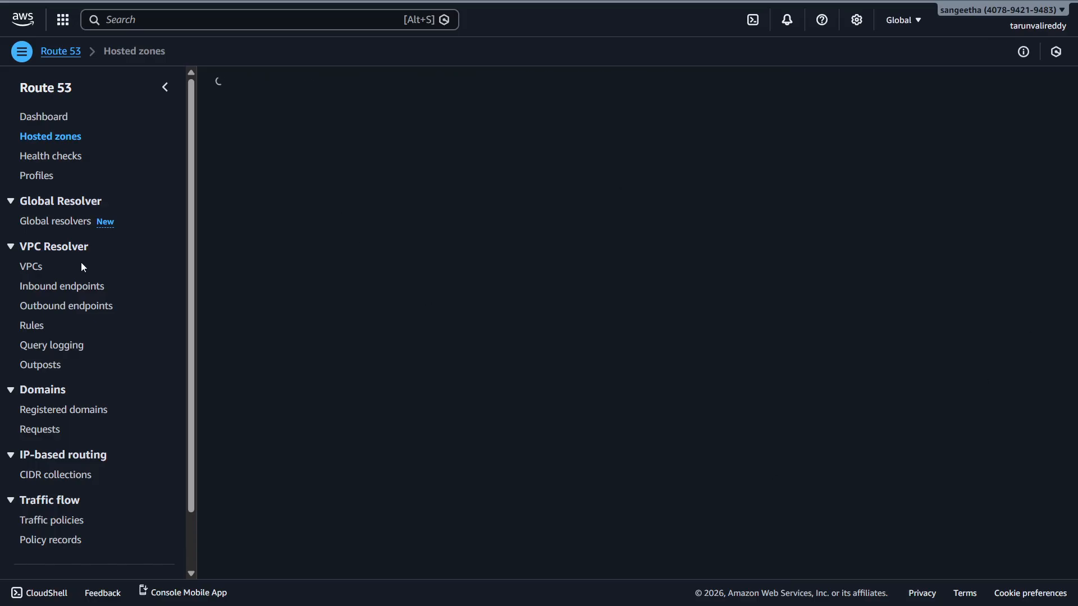
left_click(164, 87)
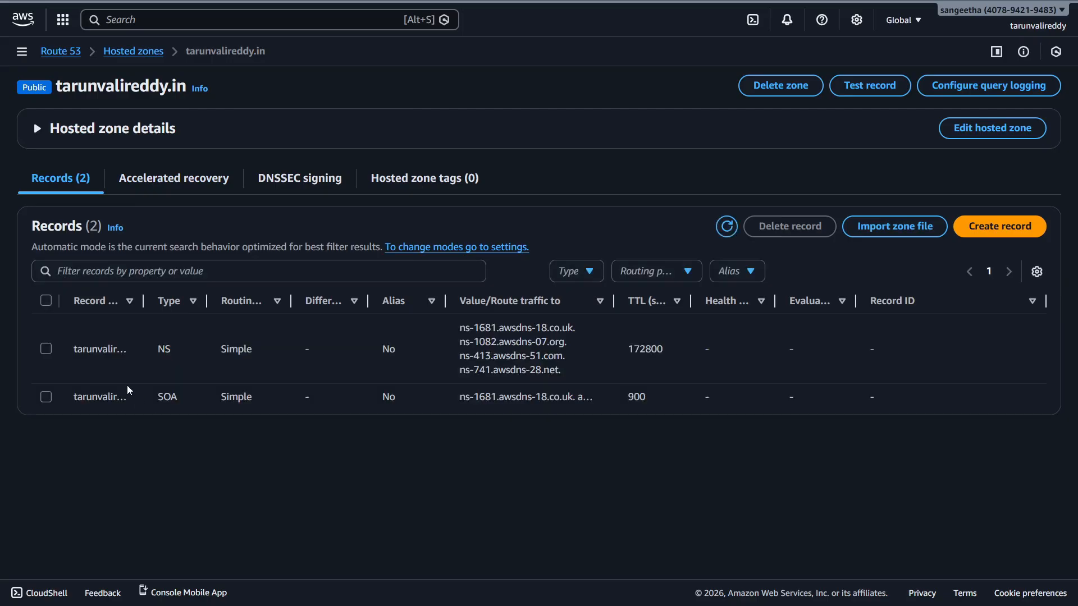
left_click_drag(74, 349, 164, 400)
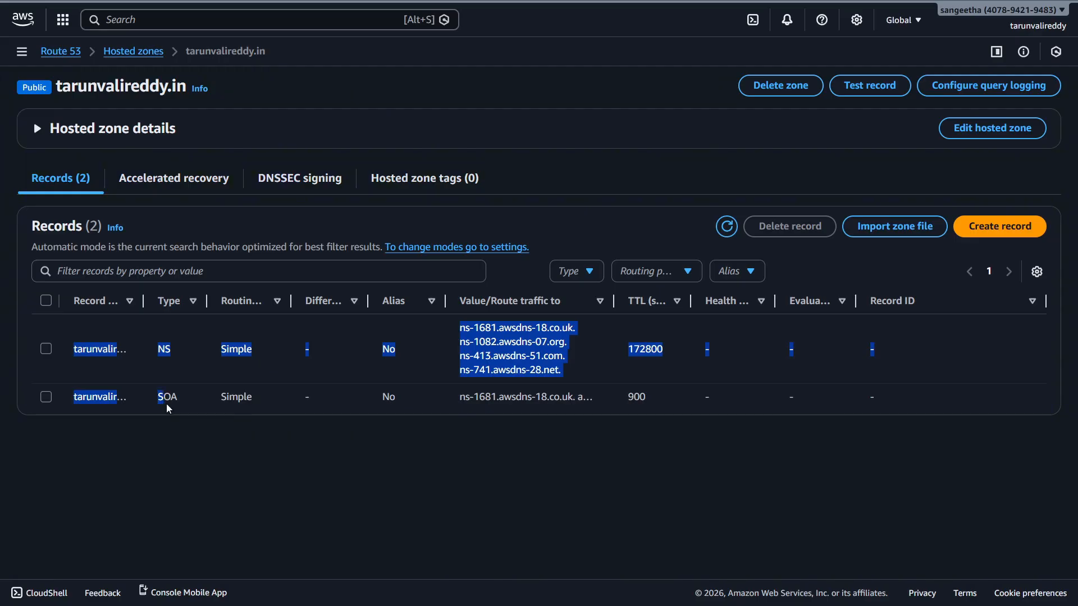
left_click(200, 414)
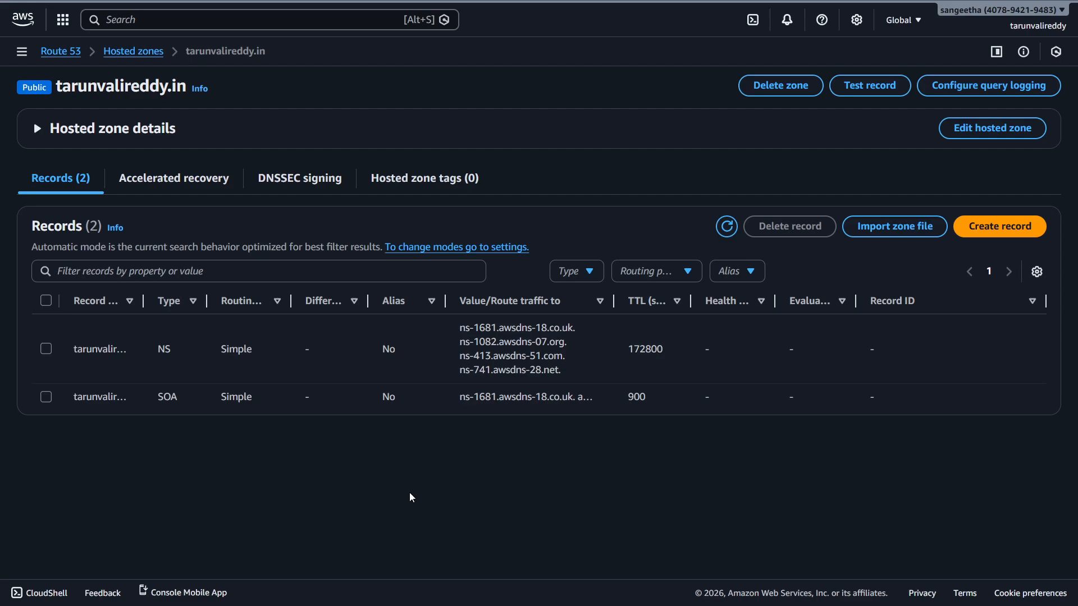
Start a new record in the zone with the subdomain name profile and check the full name it forms.
left_click(999, 233)
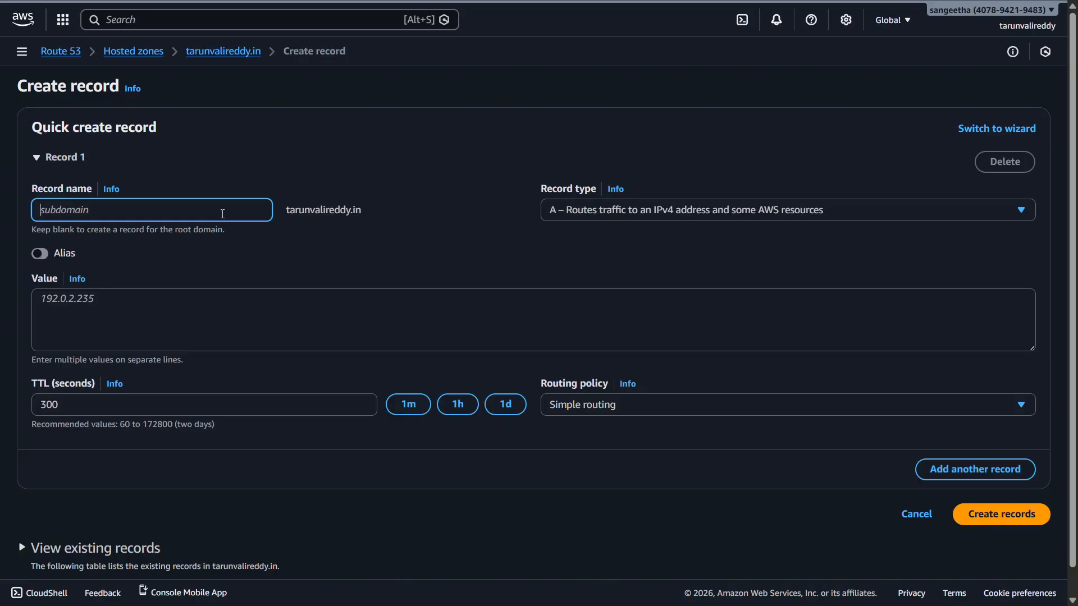
type("profile")
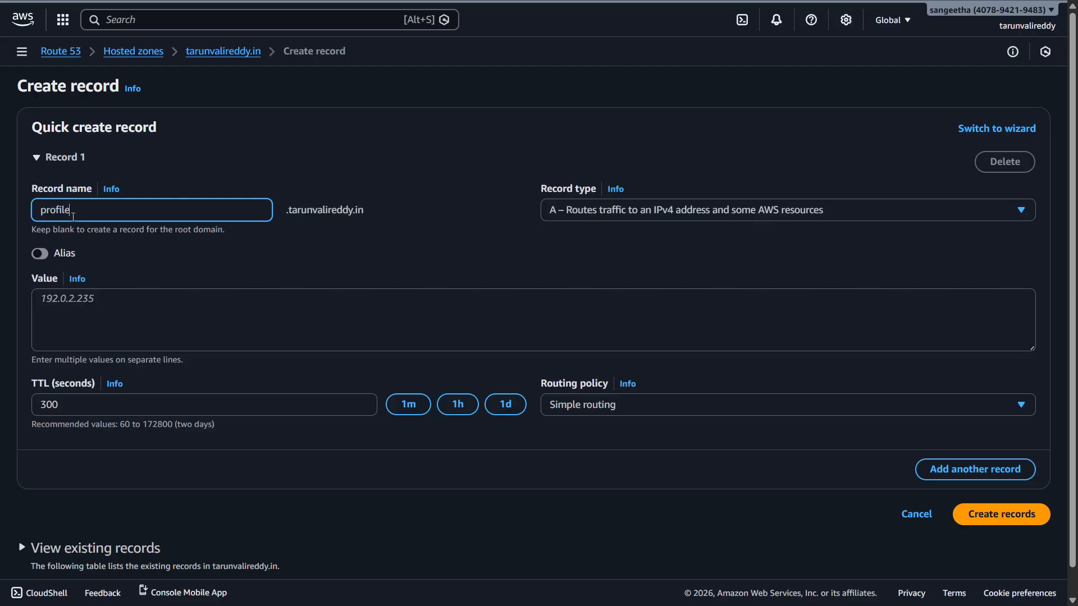
left_click_drag(37, 209, 74, 211)
left_click_drag(286, 210, 366, 211)
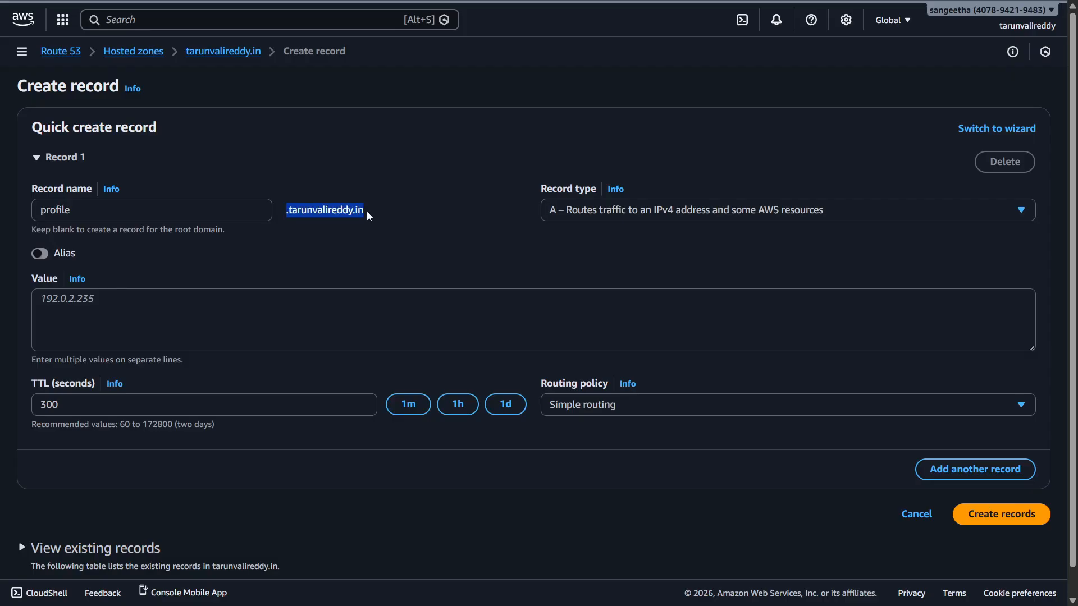
left_click(393, 212)
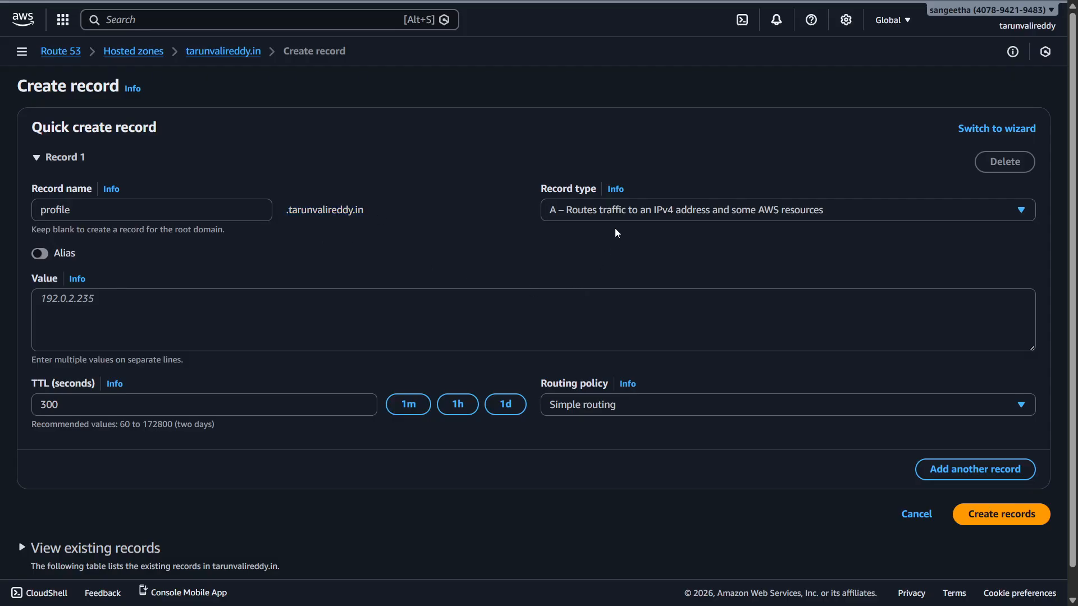
Switch the record type to AAAA and check what kind of value it expects.
left_click(731, 217)
left_click(421, 312)
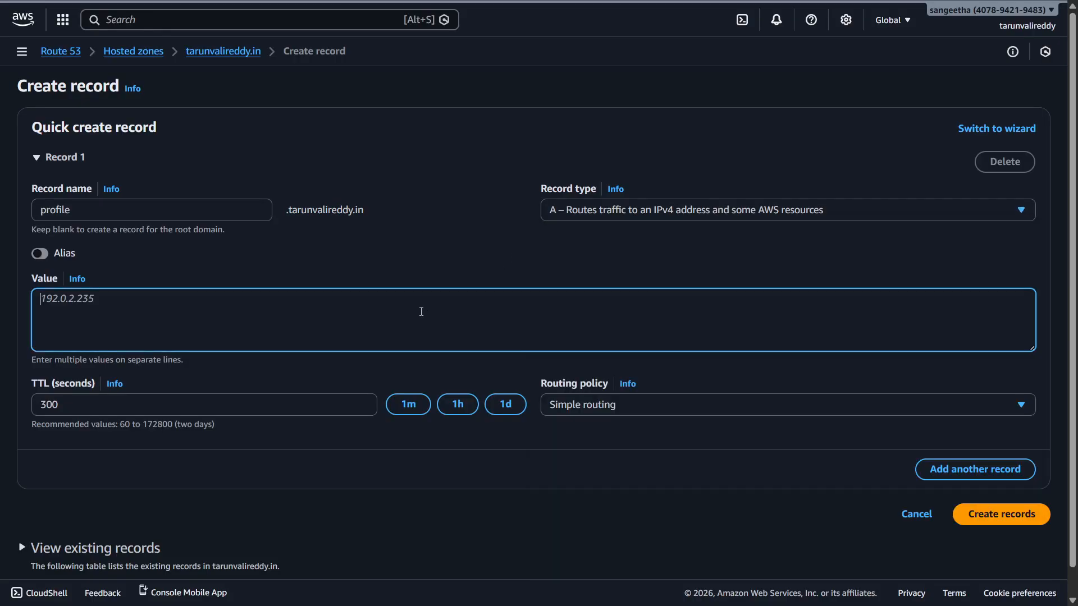
left_click(689, 217)
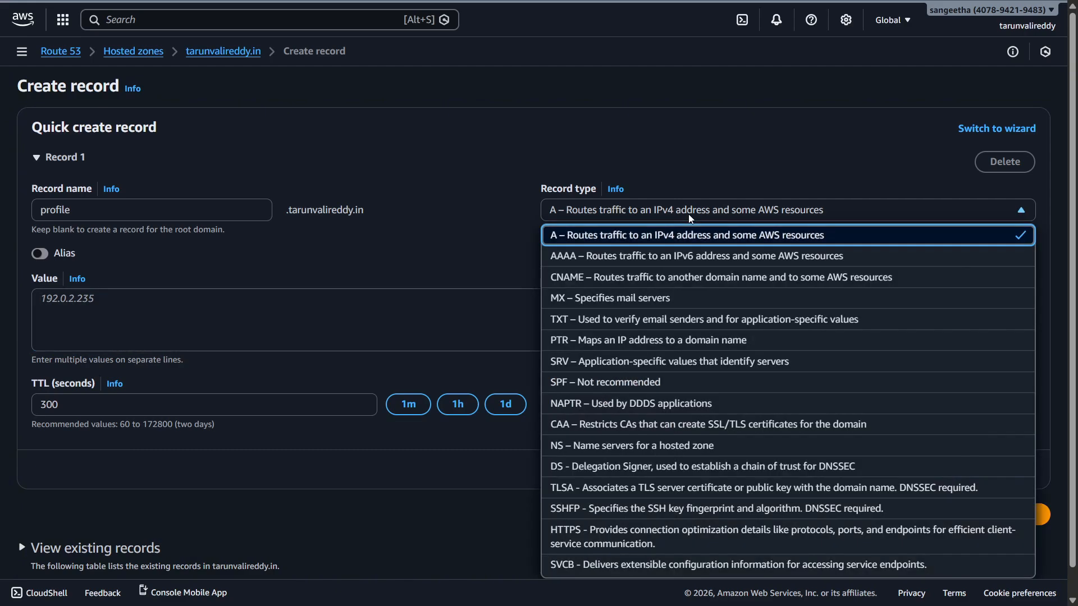
left_click(645, 258)
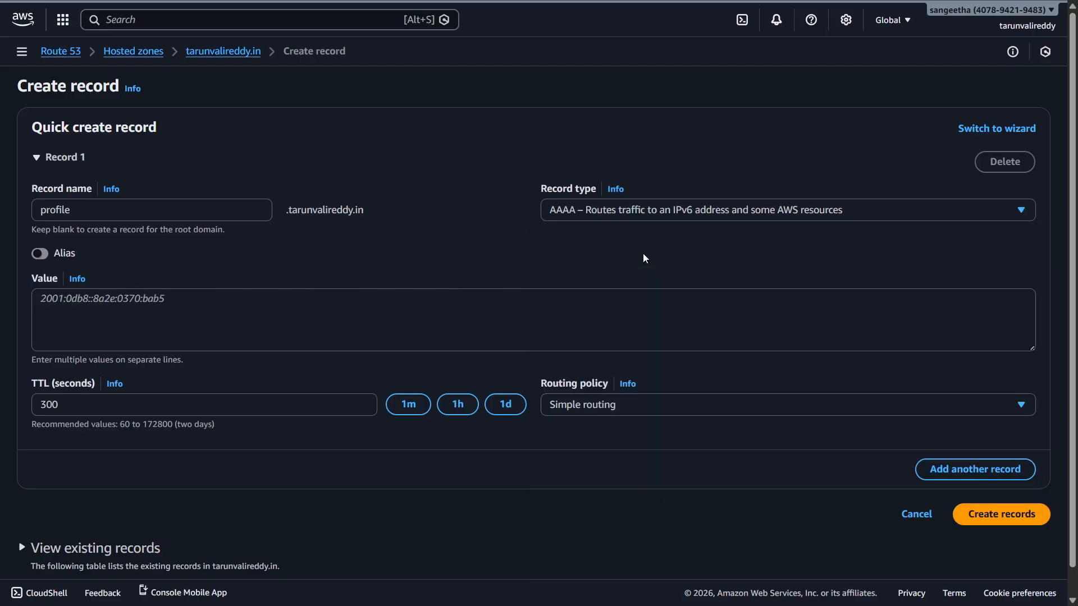
left_click(369, 329)
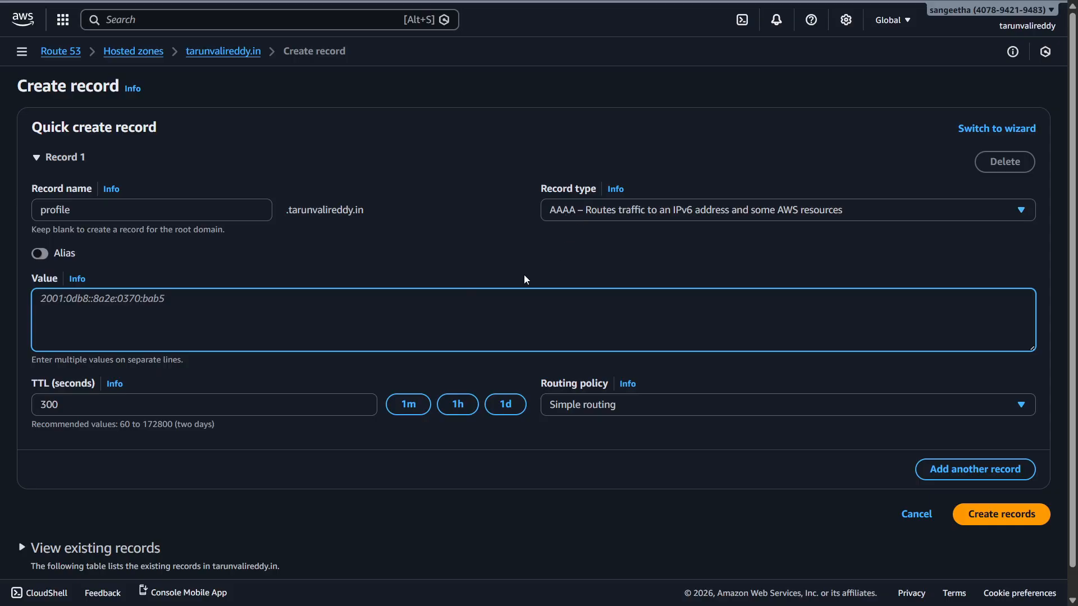
Switch the record type to CNAME, enable Alias and examine the endpoints that traffic can be routed to.
left_click(689, 216)
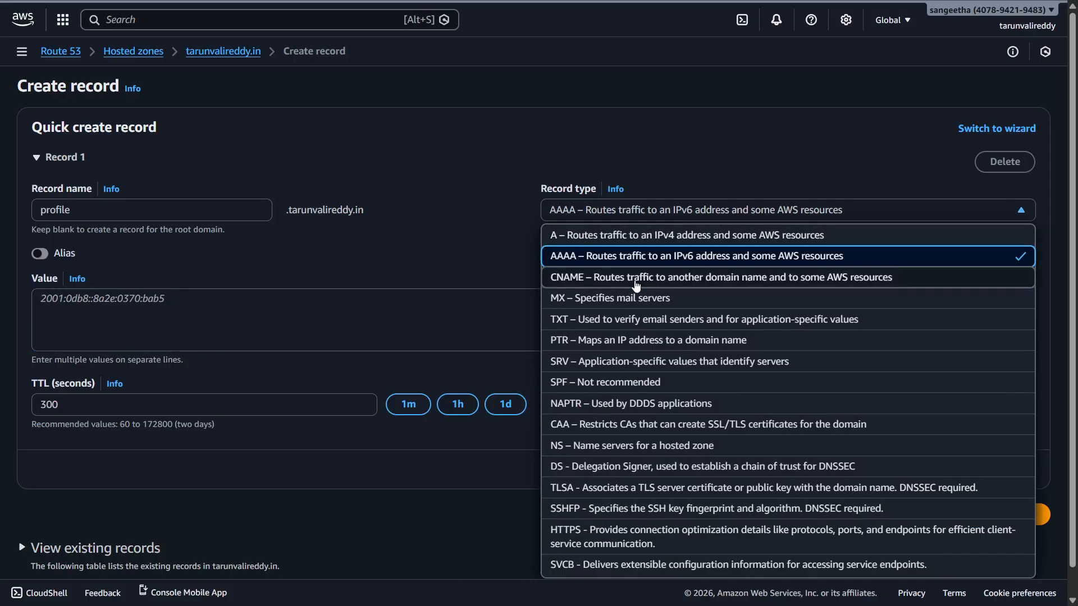
left_click(574, 283)
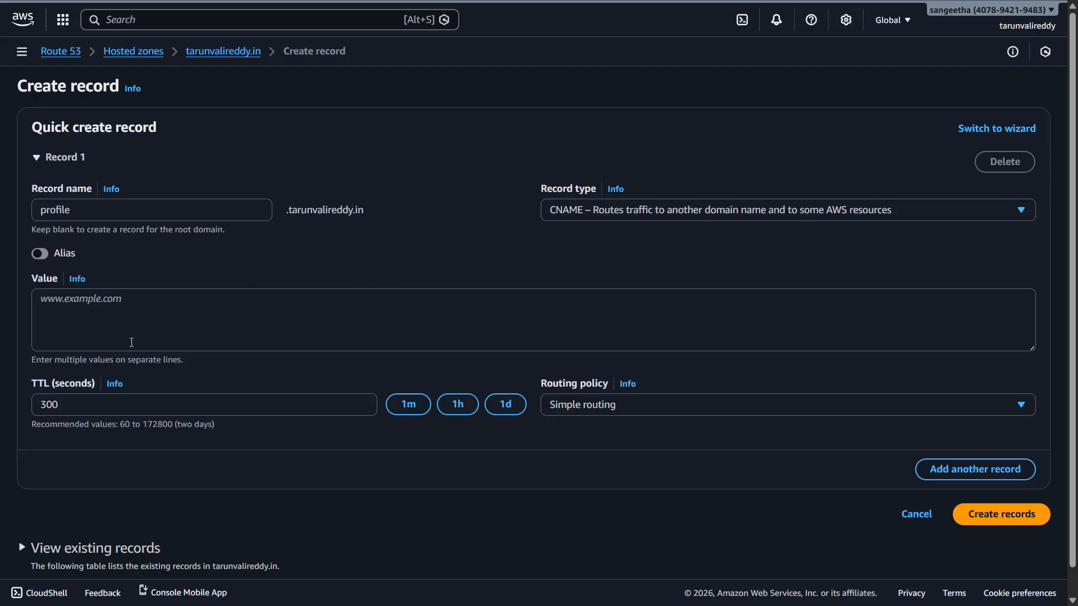
left_click(45, 256)
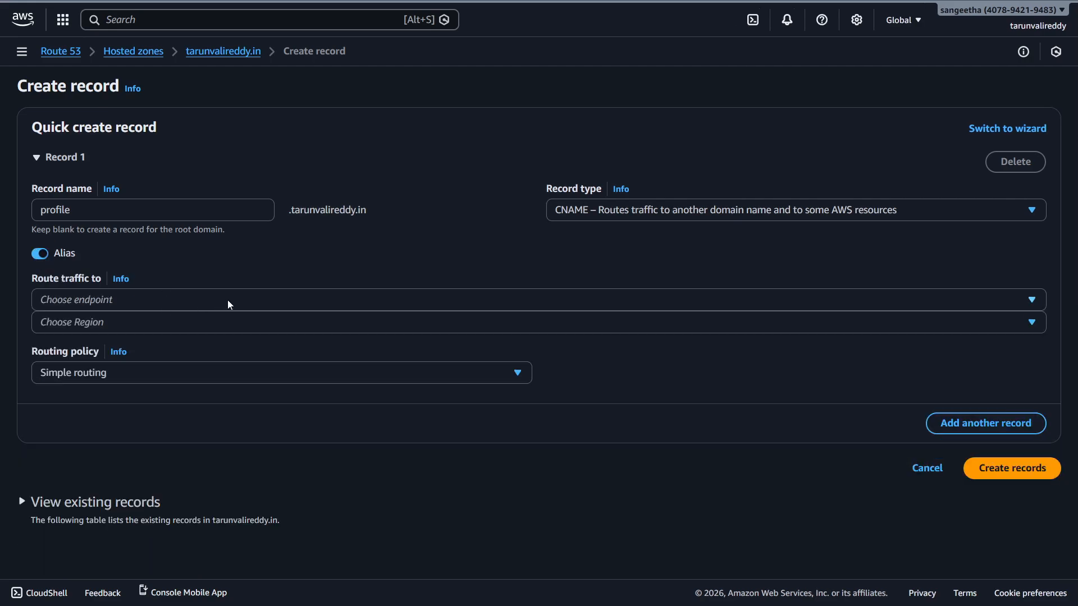
left_click(243, 303)
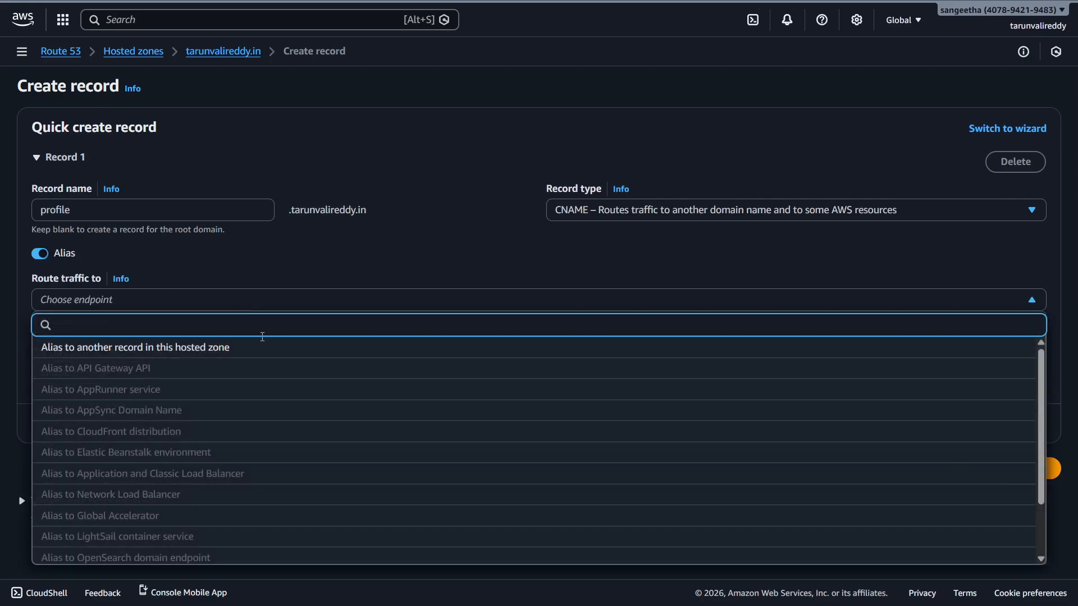
scroll(270, 356, "down", 2)
scroll(268, 362, "up", 2)
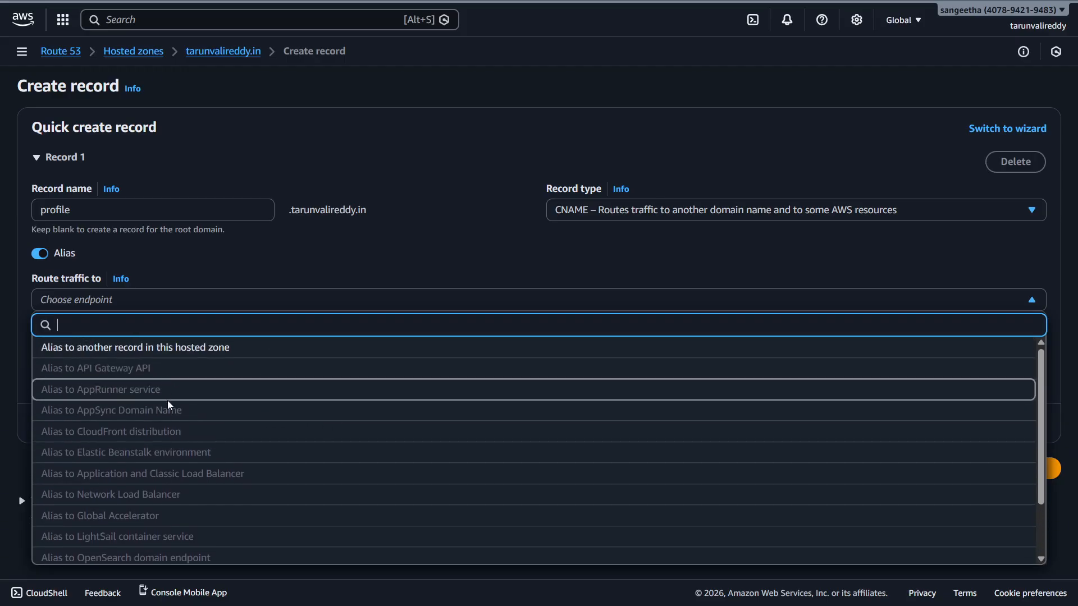
scroll(193, 434, "down", 2)
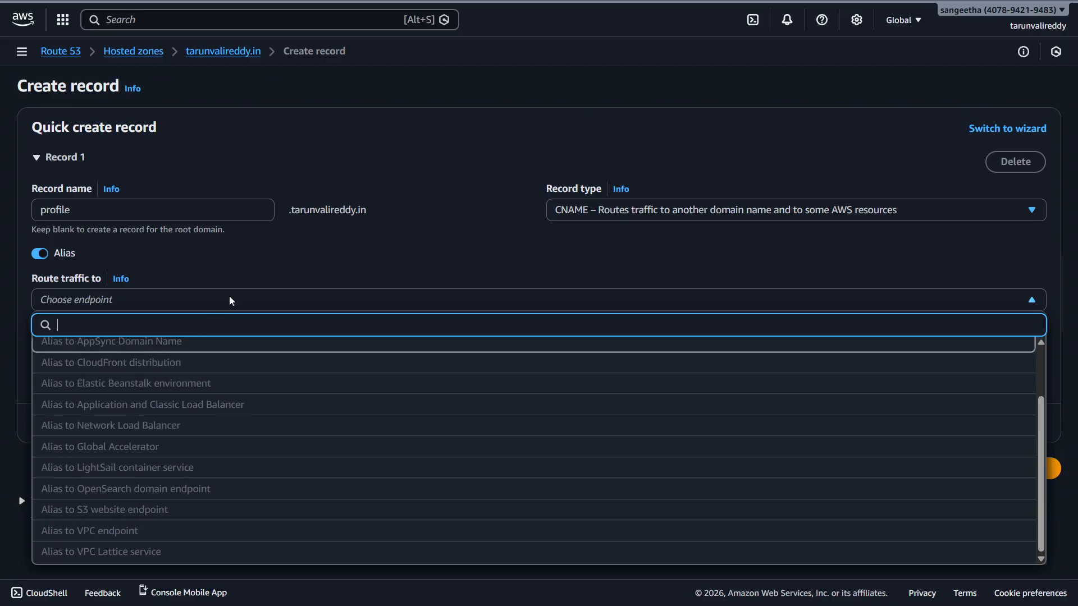
left_click(269, 263)
left_click(345, 306)
left_click(345, 305)
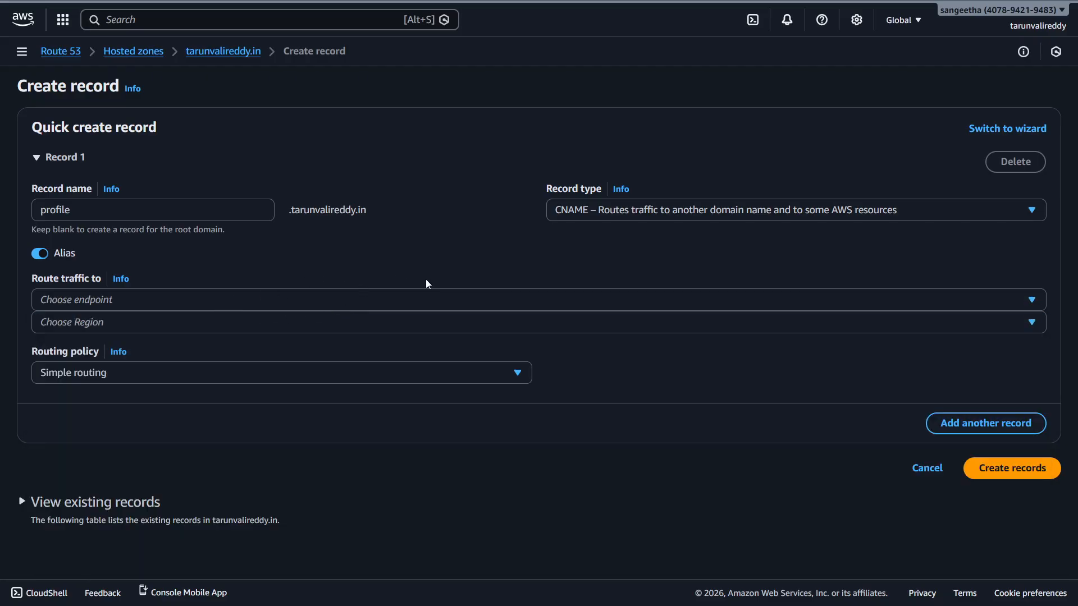
Disable Alias and set the record type back to A for IPv4 addresses.
left_click(48, 259)
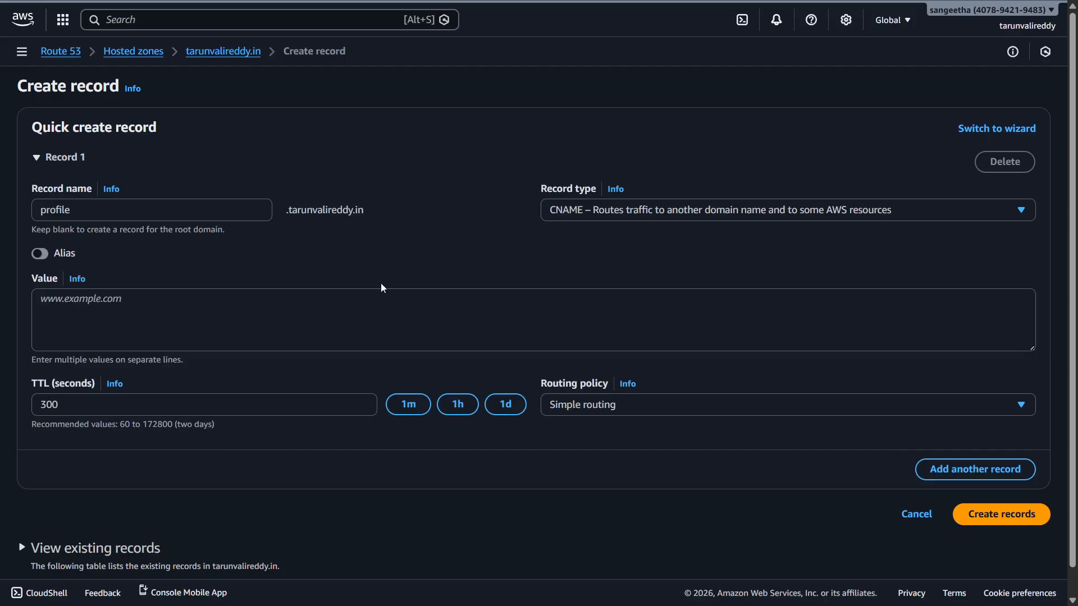
left_click(601, 211)
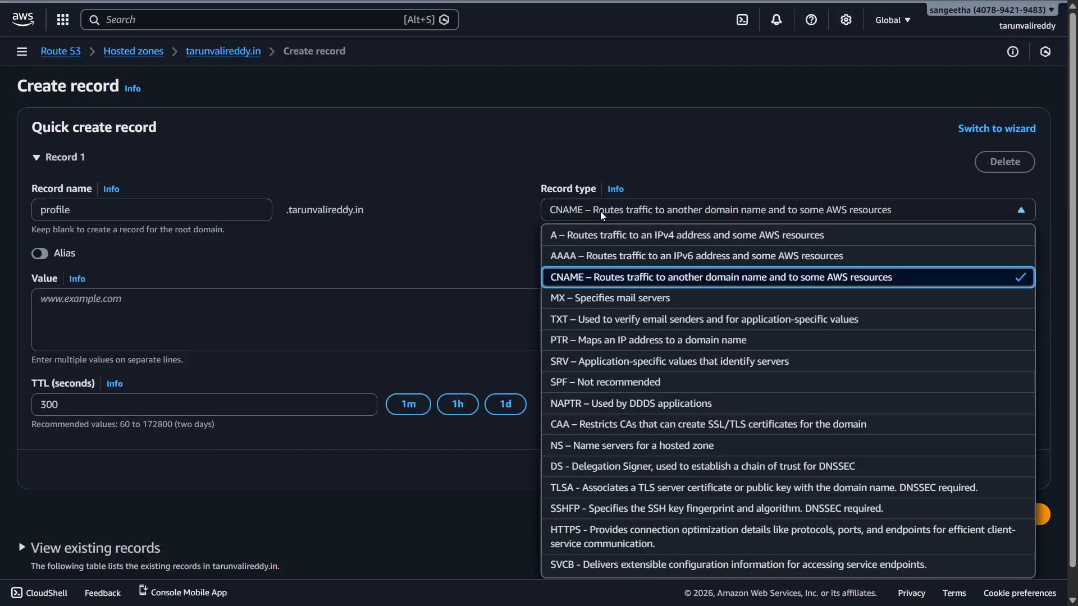
left_click(634, 235)
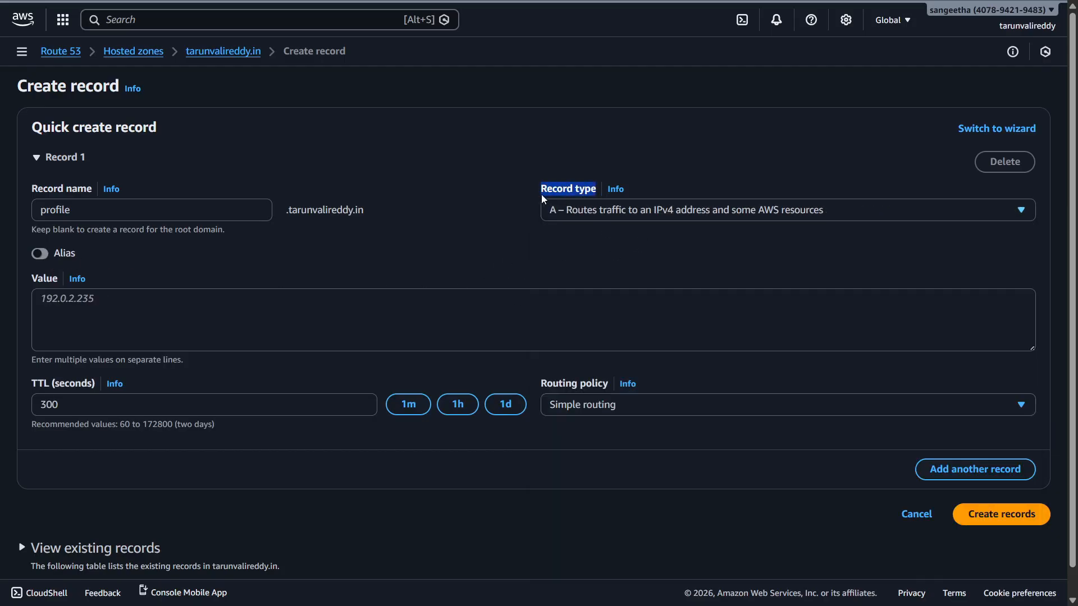
Examine the record's value field, its TTL setting and the domain suffix of the record name.
left_click(340, 321)
scroll(498, 288, "down", 1)
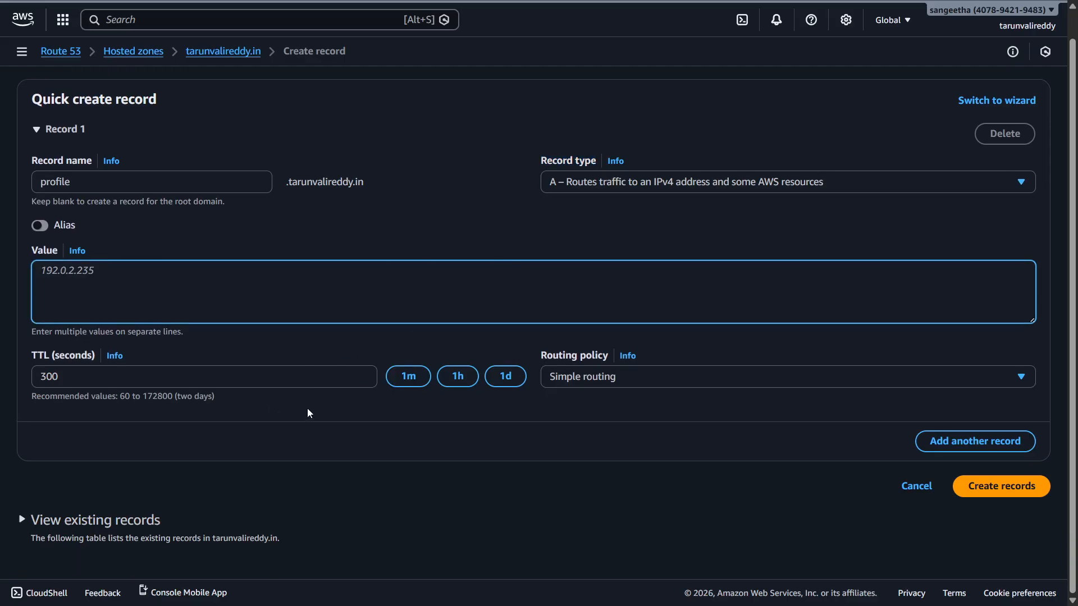
left_click(272, 378)
double_click(276, 380)
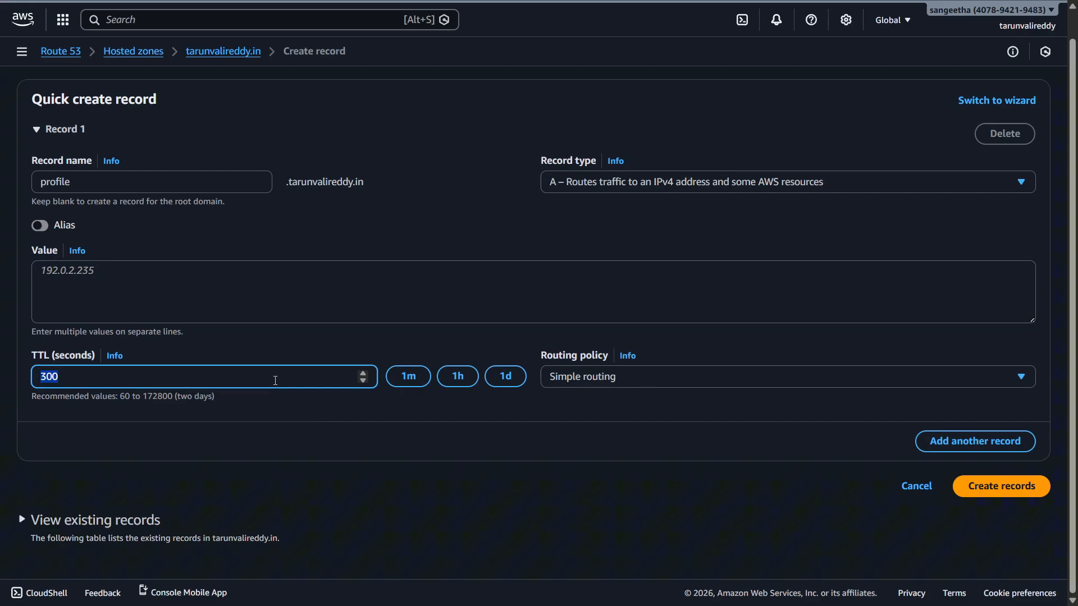
left_click(289, 413)
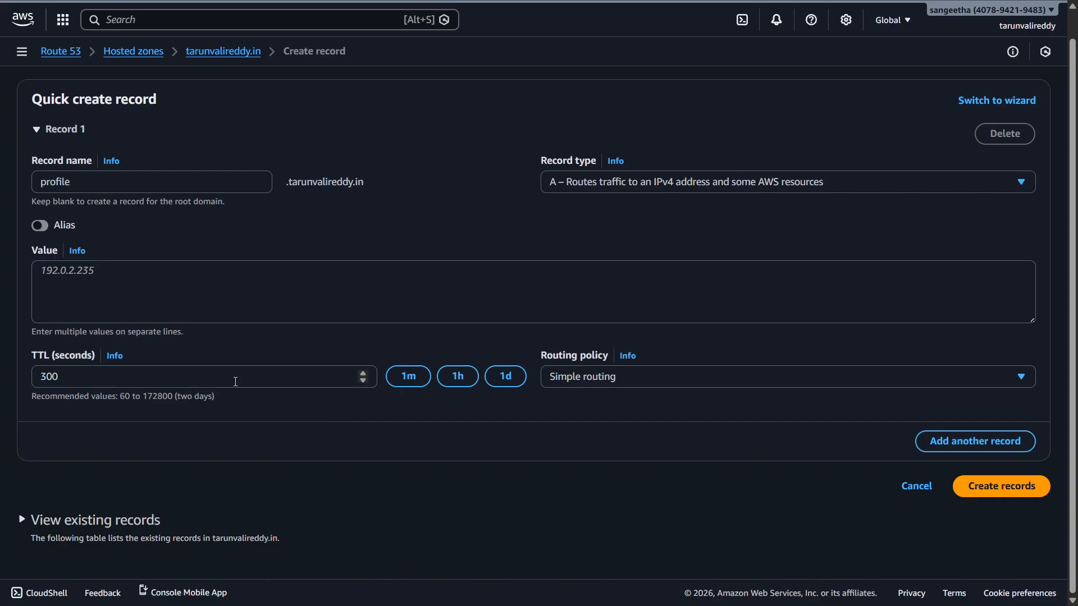
scroll(262, 324, "up", 1)
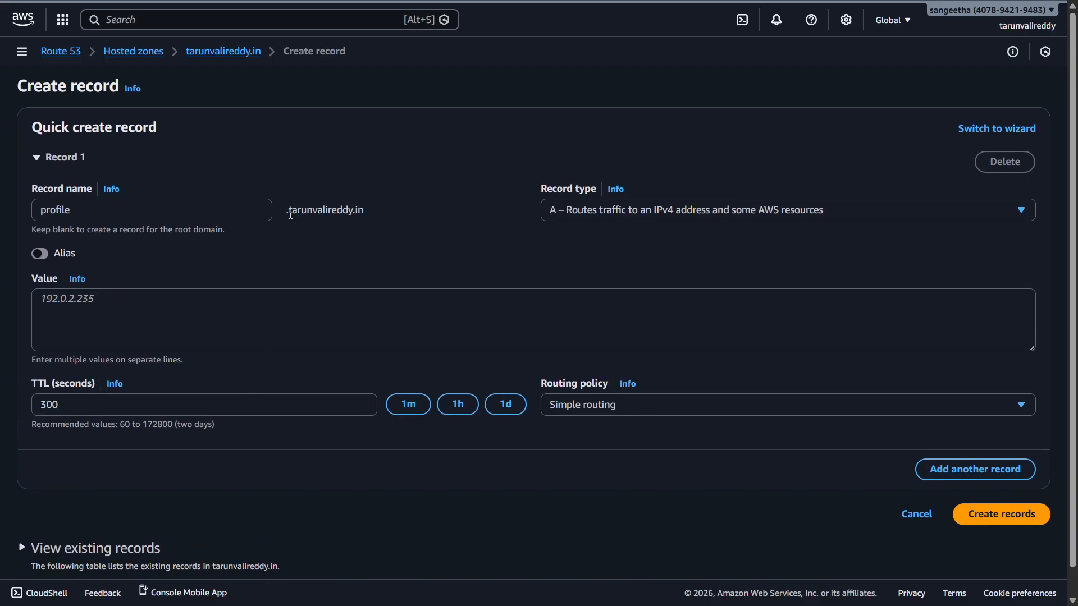
left_click_drag(291, 215, 366, 212)
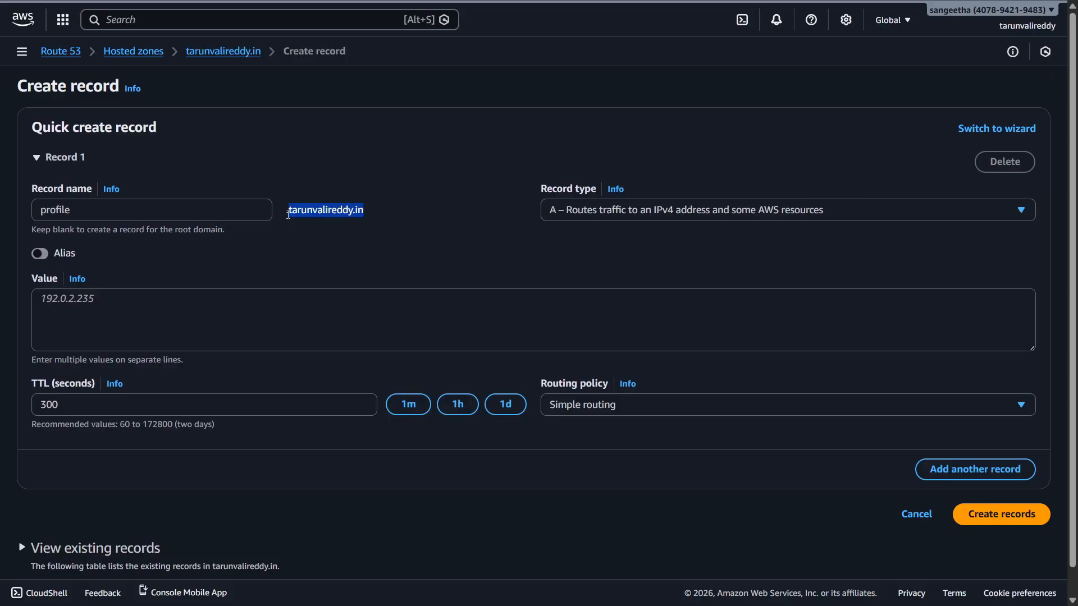
left_click_drag(287, 215, 366, 213)
left_click(372, 245)
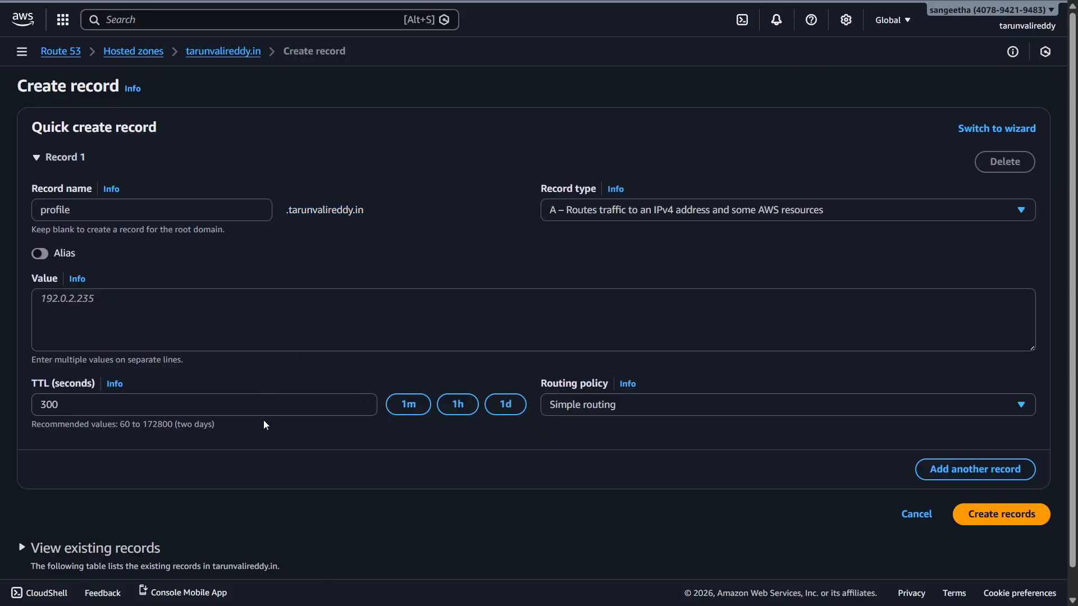
left_click(198, 406)
key("ctrl+a")
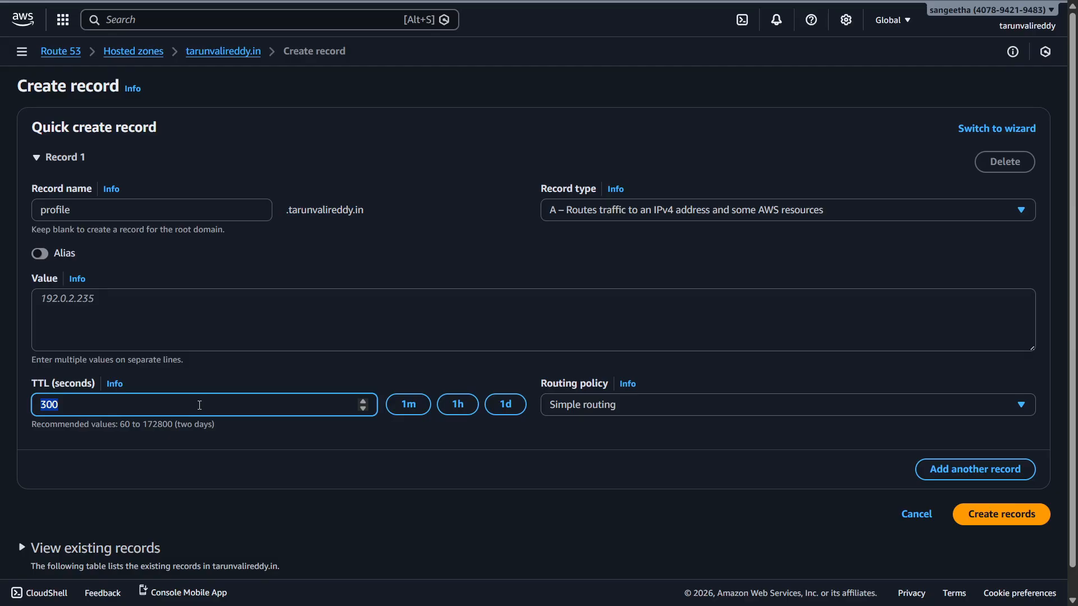
left_click_drag(280, 211, 371, 209)
left_click(173, 411)
key("ctrl+a")
left_click_drag(284, 213, 352, 210)
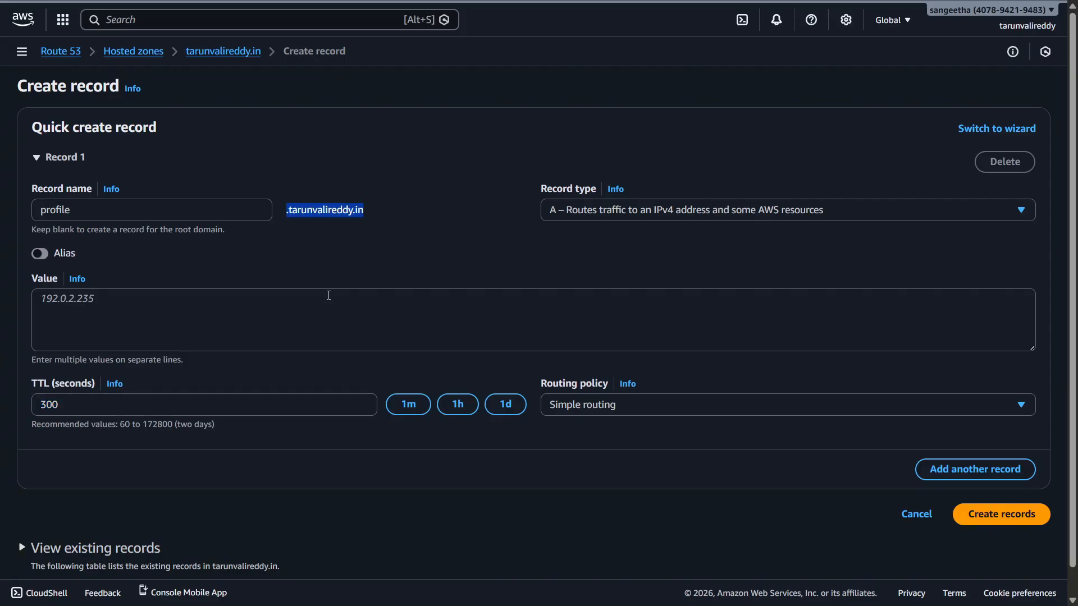
Set the record's TTL to 3600 seconds and check the routing policy setting.
left_click(147, 426)
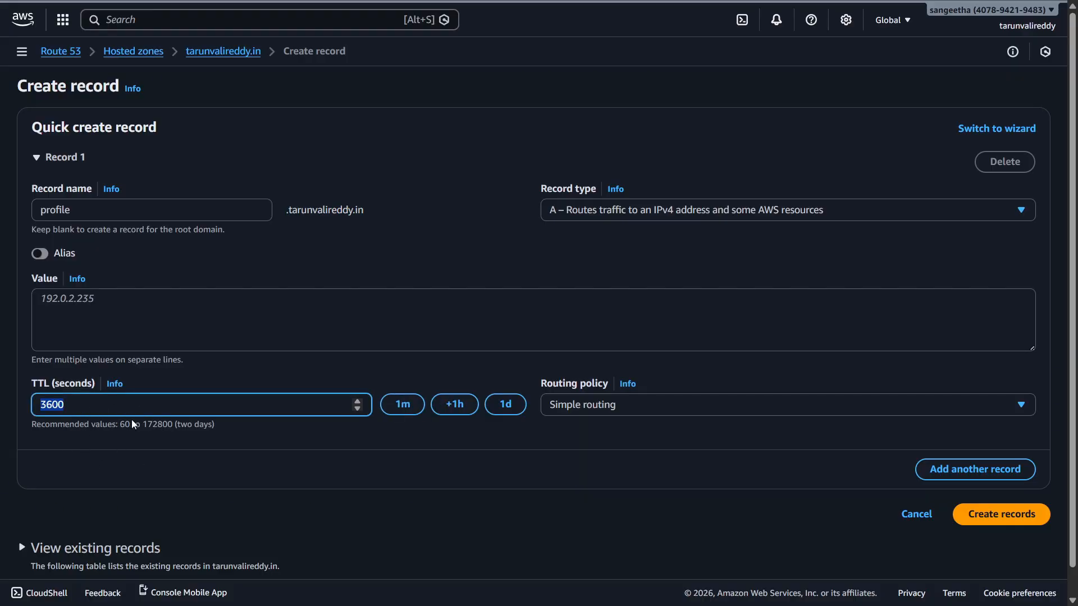
left_click(214, 429)
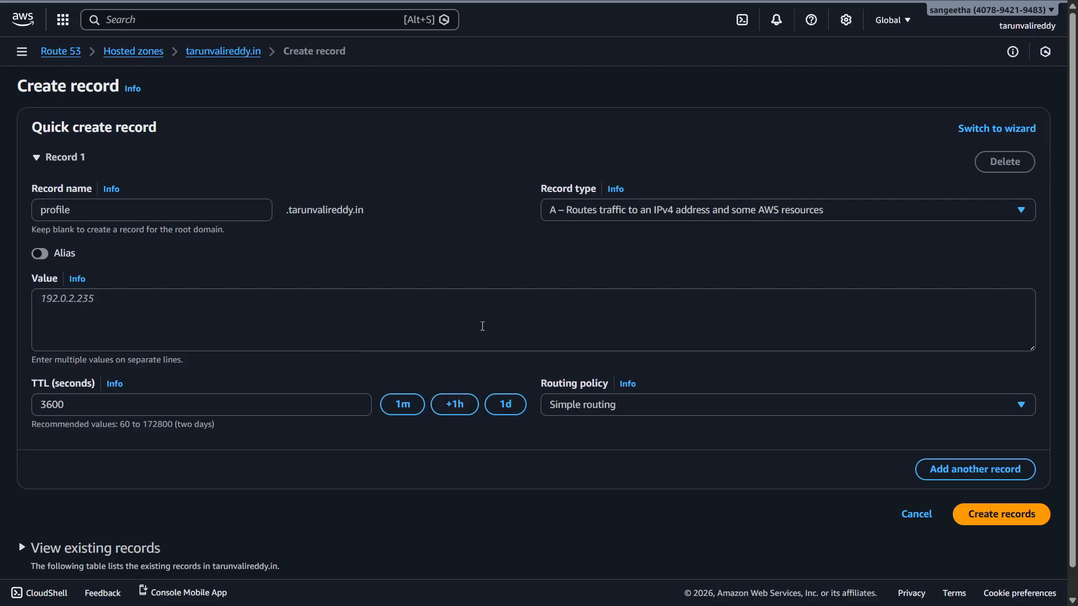
left_click(672, 415)
left_click(697, 400)
scroll(686, 434, "down", 1)
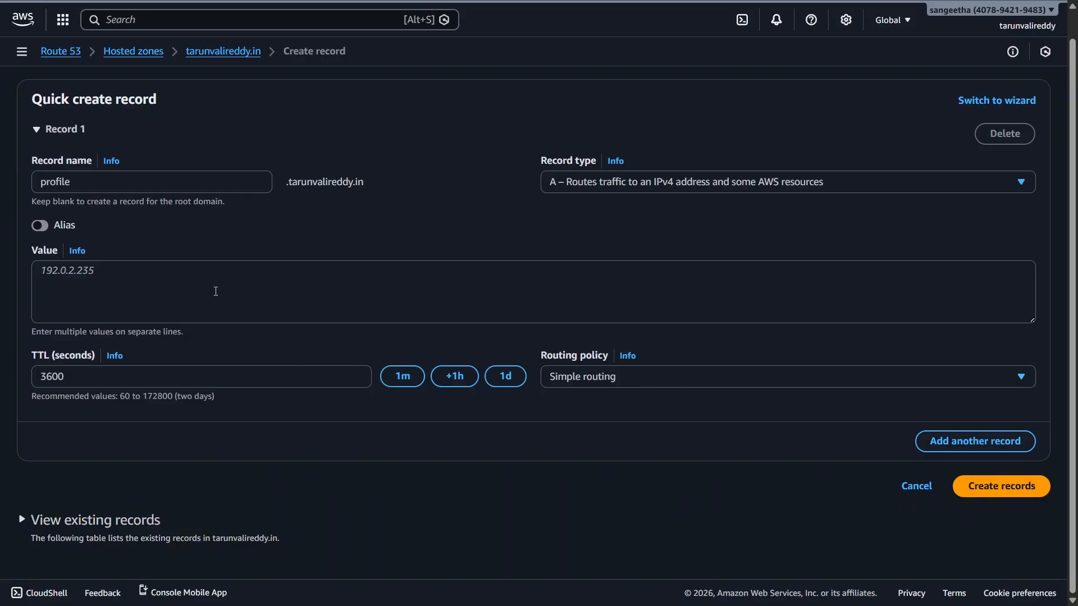
Change the profile record's routing policy to Weighted and examine the weight settings.
left_click(216, 290)
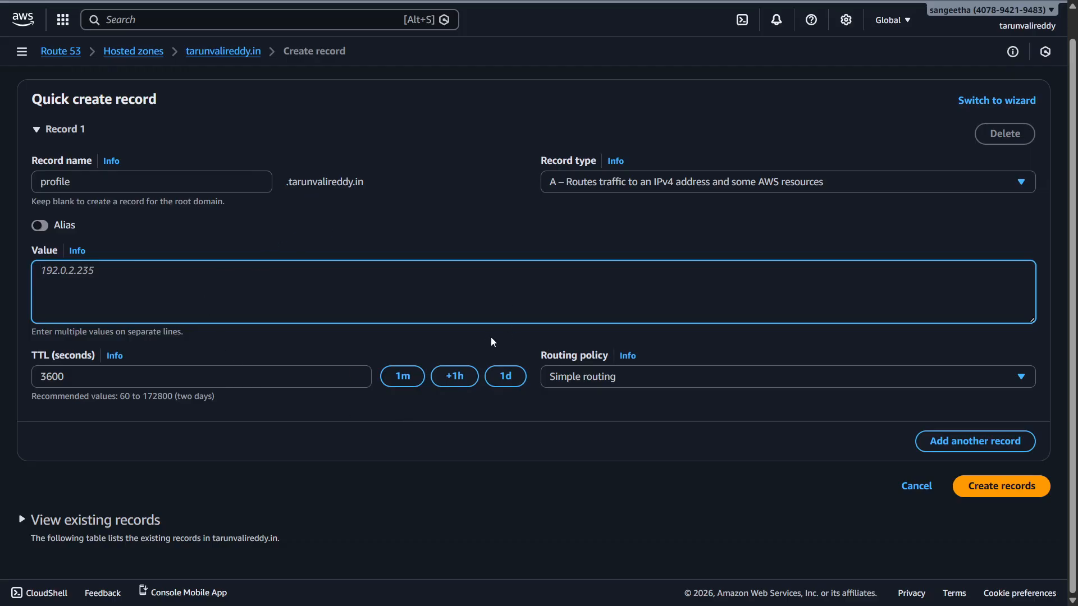
left_click(644, 380)
left_click(591, 423)
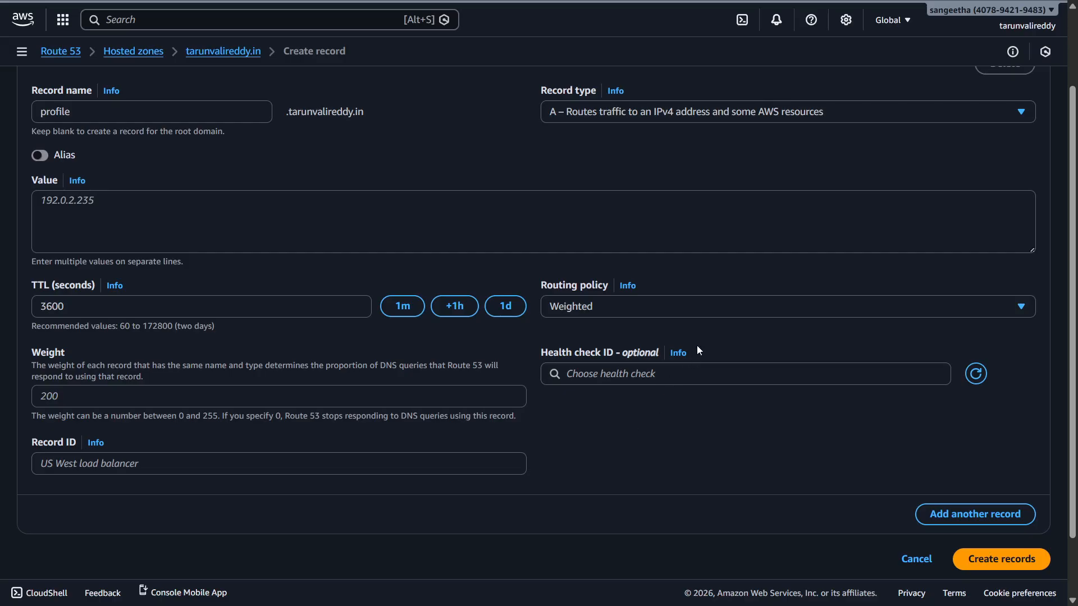
Change the routing policy to Geolocation and look through the continents and countries offered as locations.
left_click(730, 312)
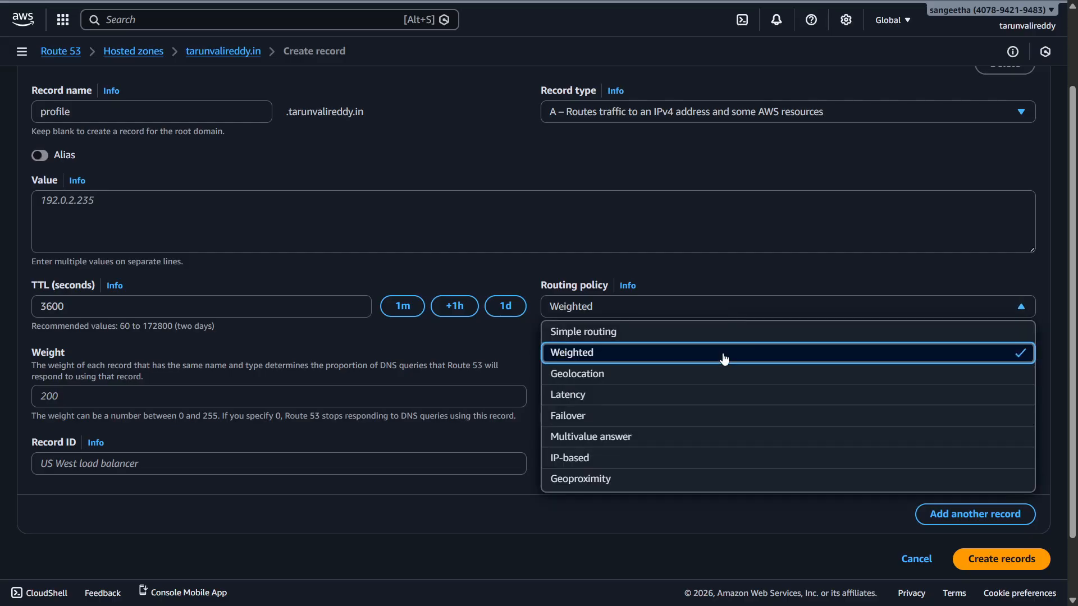
left_click(721, 375)
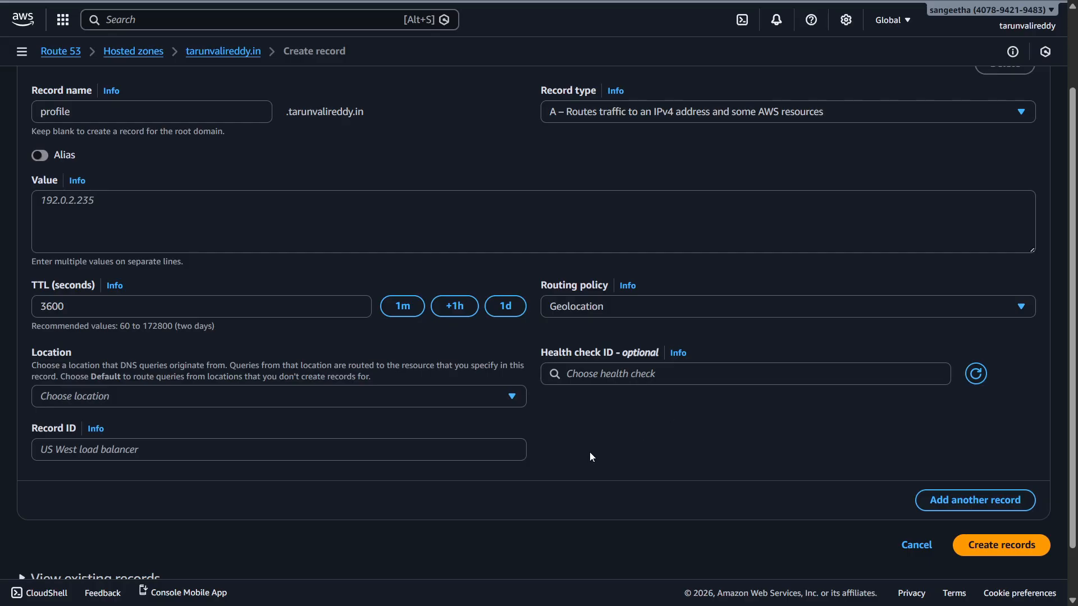
scroll(590, 453, "up", 1)
scroll(578, 447, "down", 2)
left_click(508, 341)
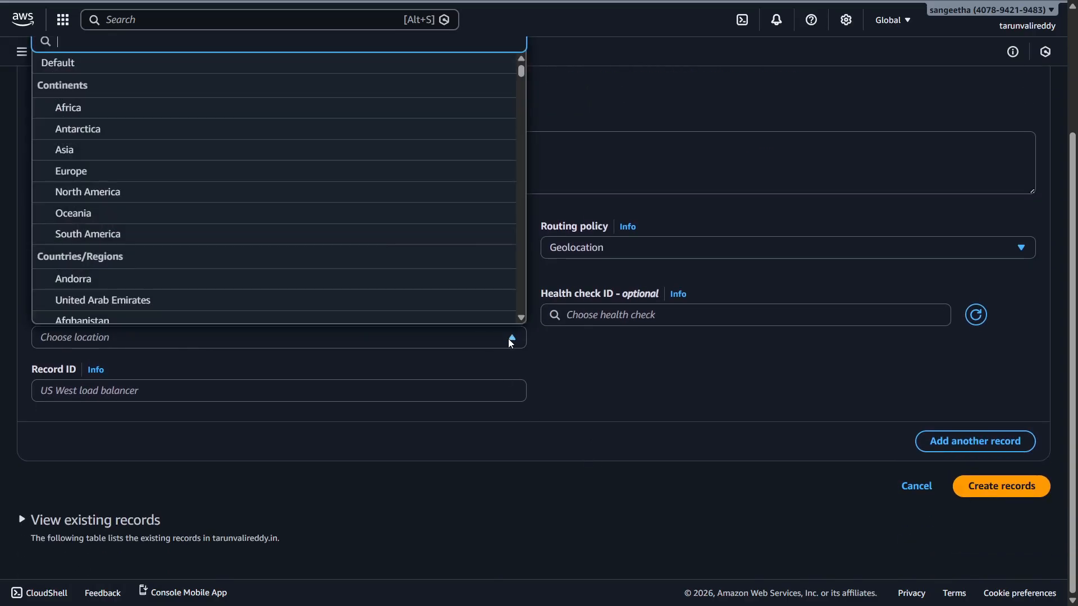
scroll(432, 282, "down", 1)
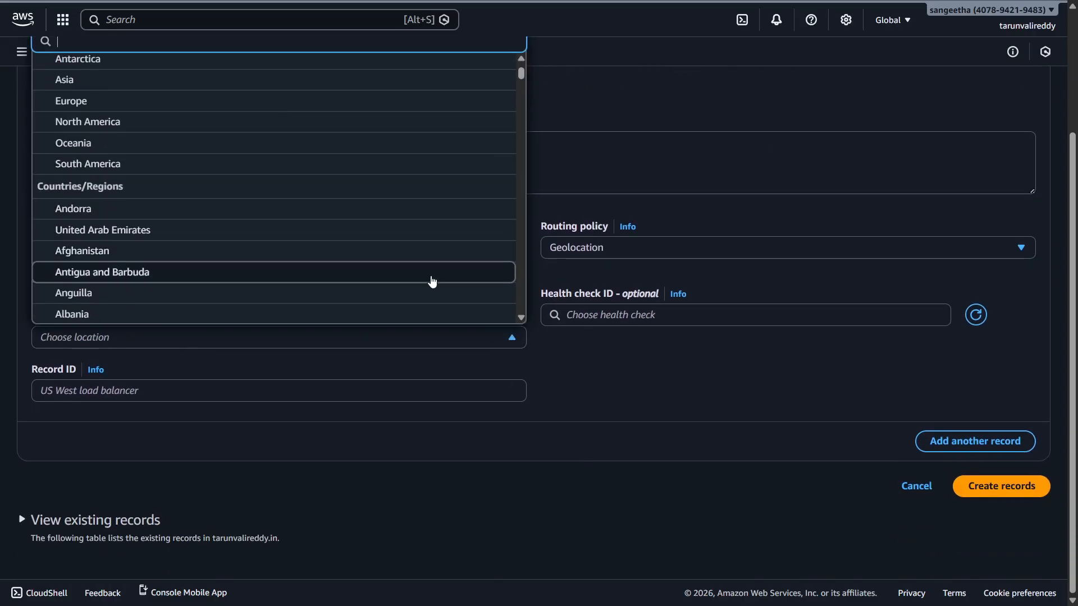
scroll(434, 282, "up", 1)
left_click(579, 370)
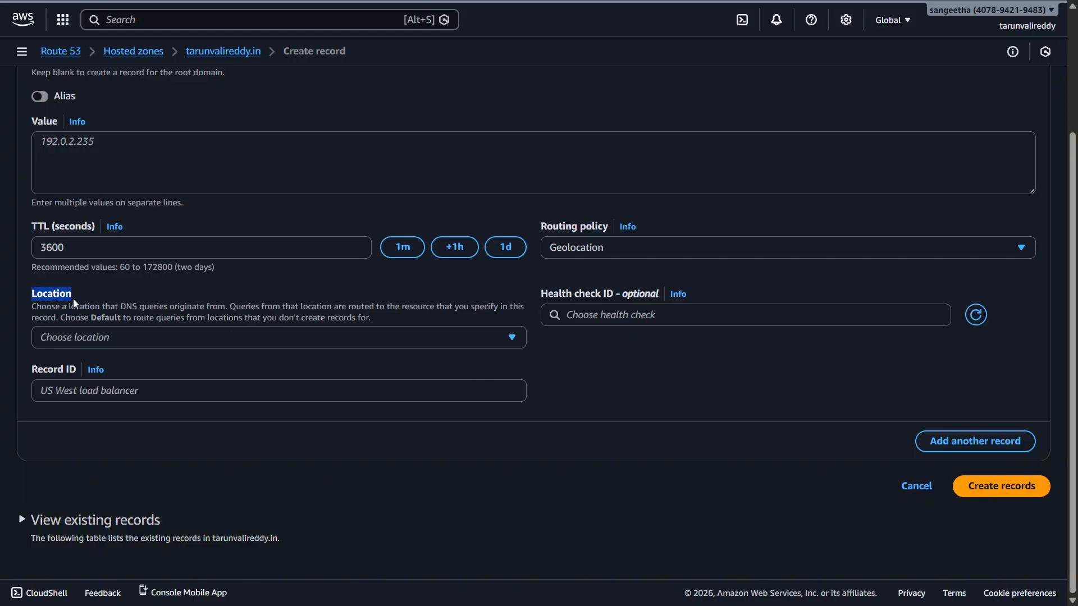
Read the description of the Location setting and browse its list of continents and countries again.
left_click_drag(375, 318, 32, 306)
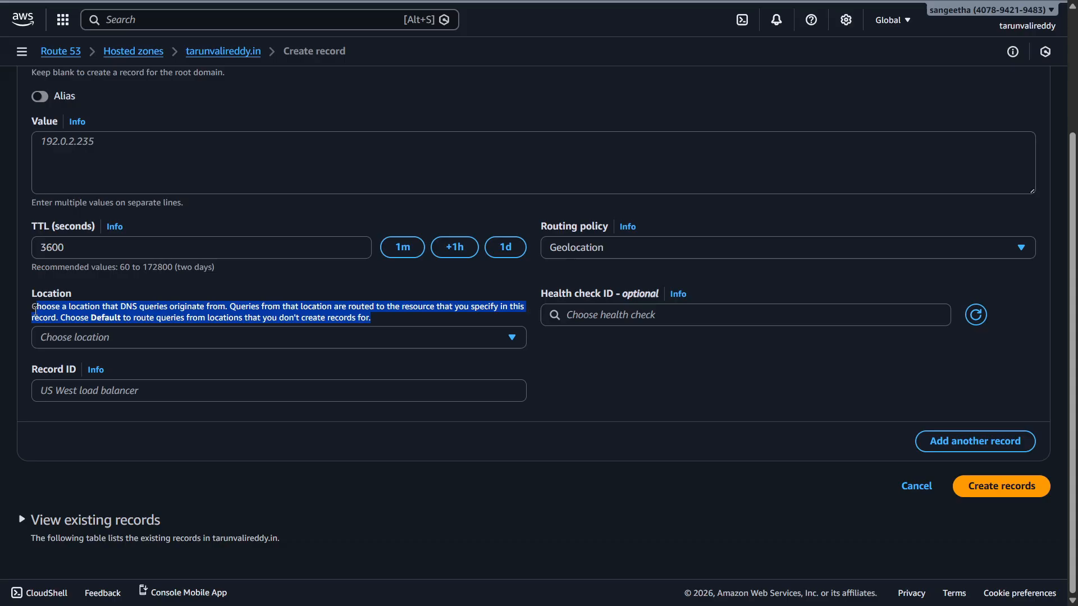
left_click(559, 368)
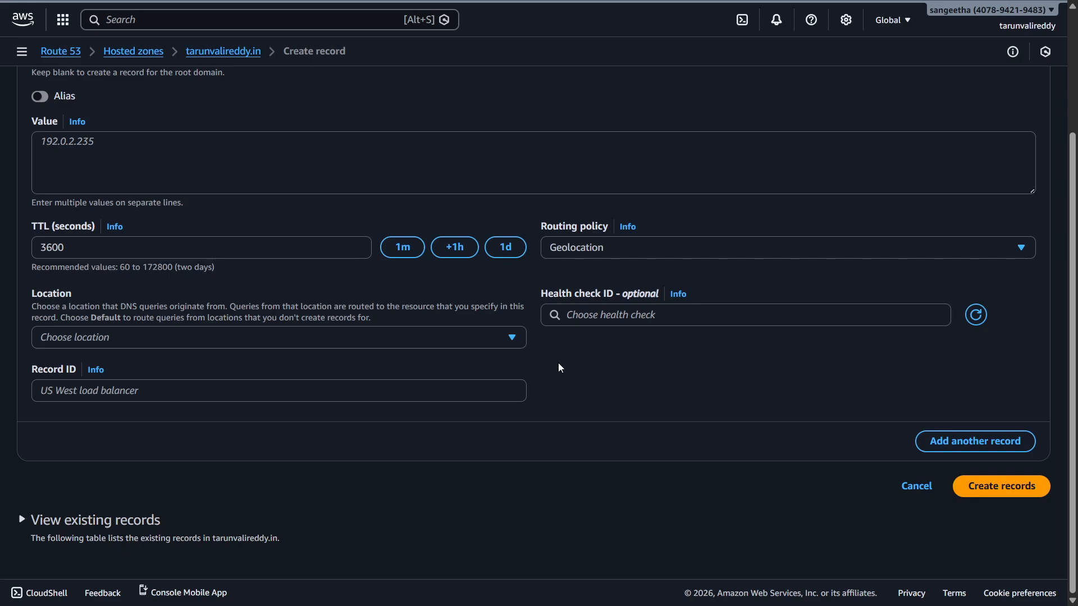
left_click(501, 346)
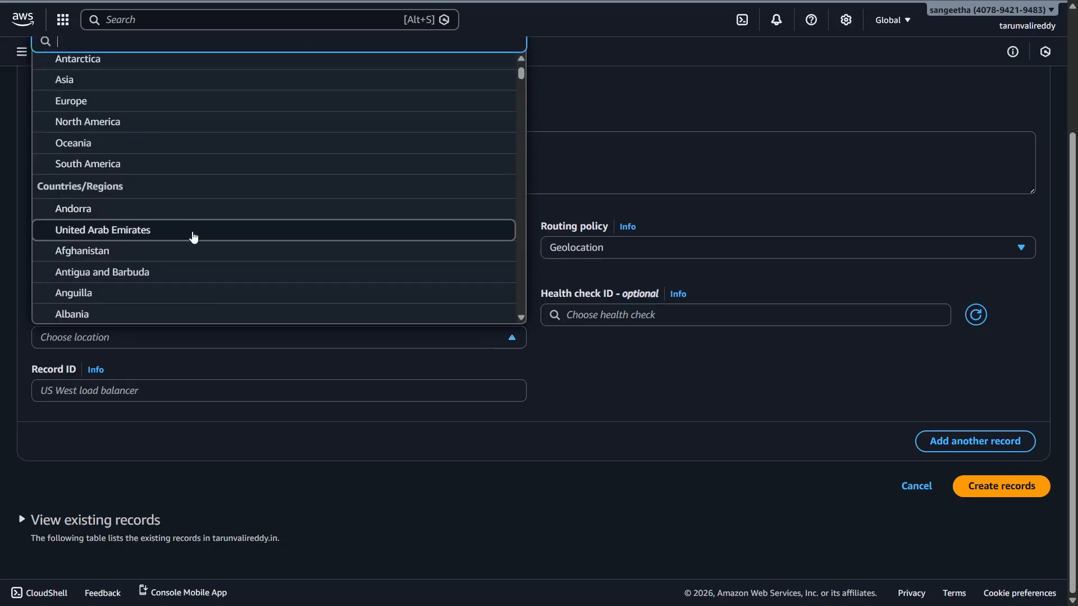
scroll(169, 258, "down", 2)
scroll(179, 230, "up", 3)
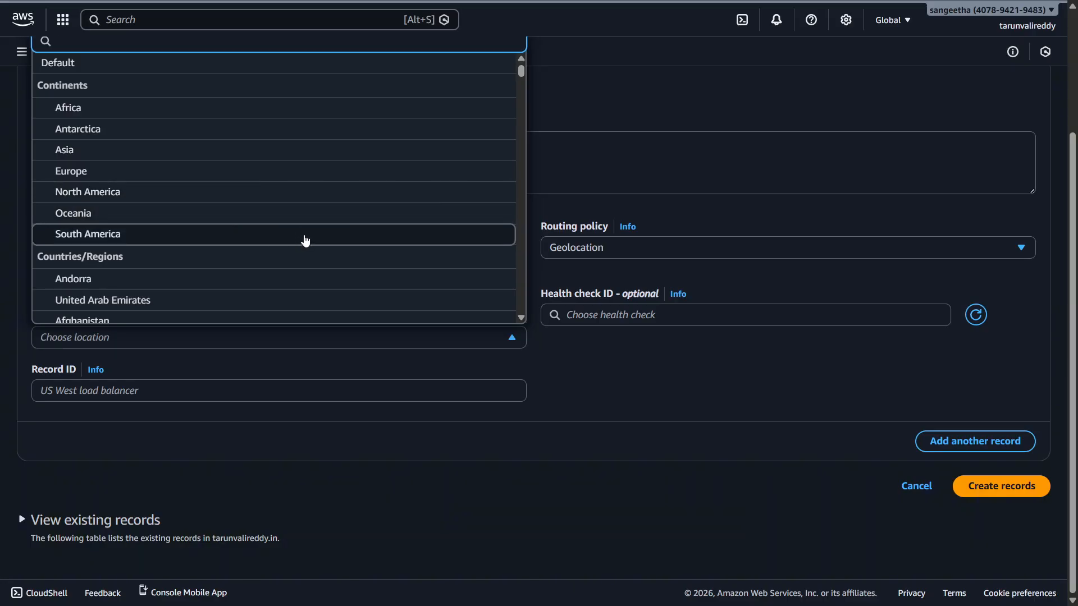
left_click(656, 372)
scroll(656, 373, "up", 3)
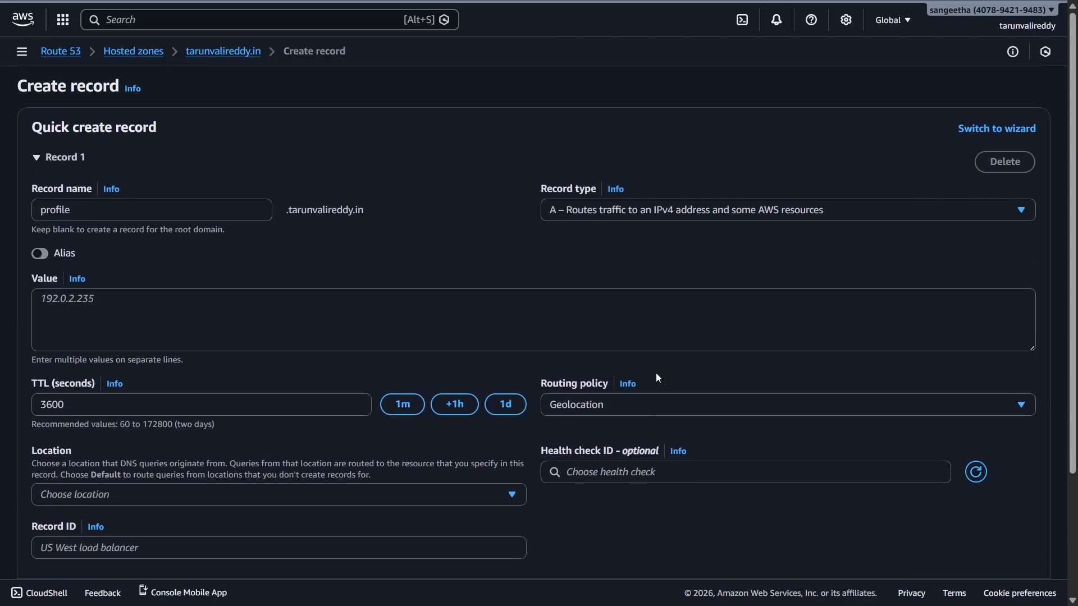
Switch the routing policy to Latency and examine its region setting.
scroll(658, 378, "down", 3)
left_click(706, 248)
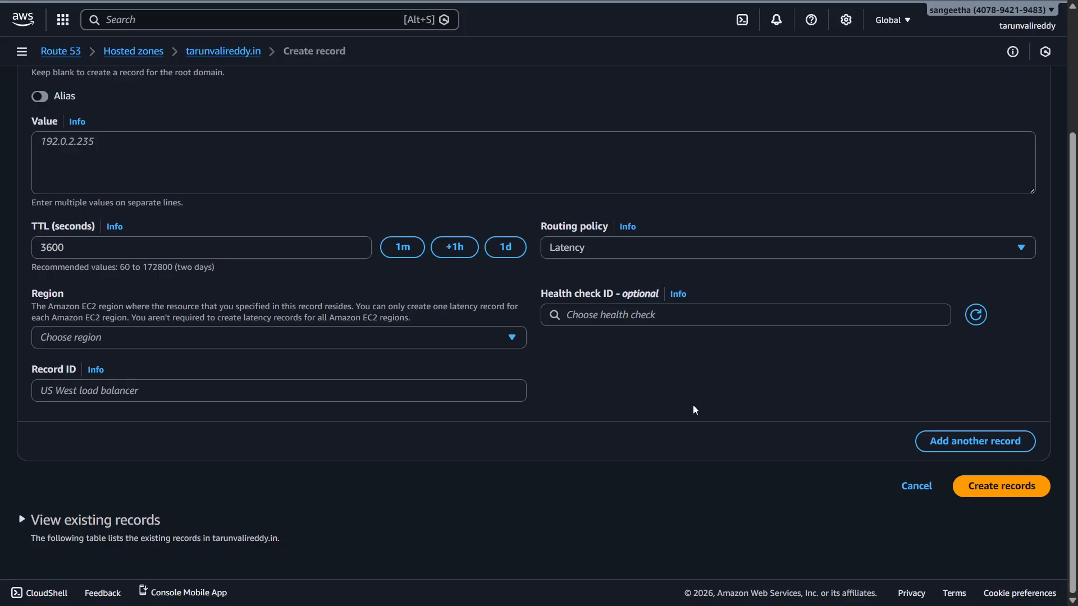
scroll(699, 409, "up", 1)
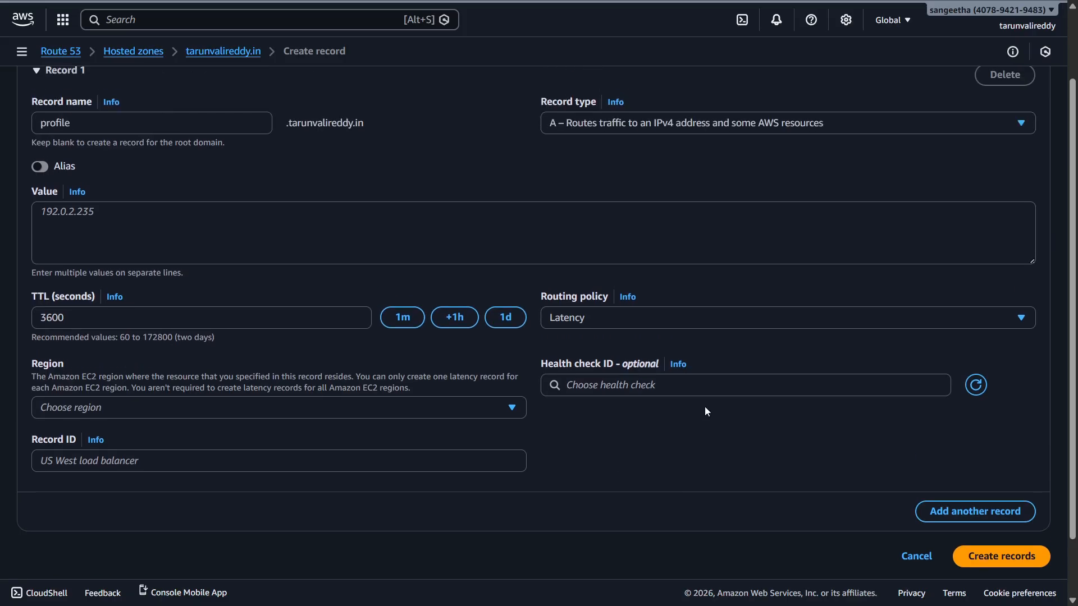
Set the routing policy to Failover with Primary as the failover record type.
left_click(749, 323)
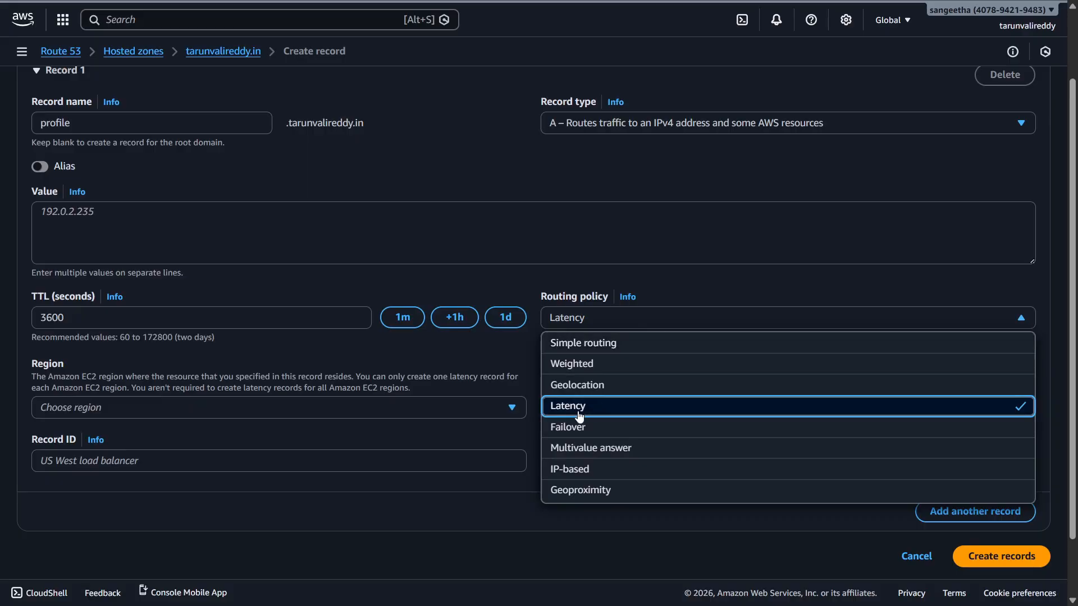
left_click(569, 428)
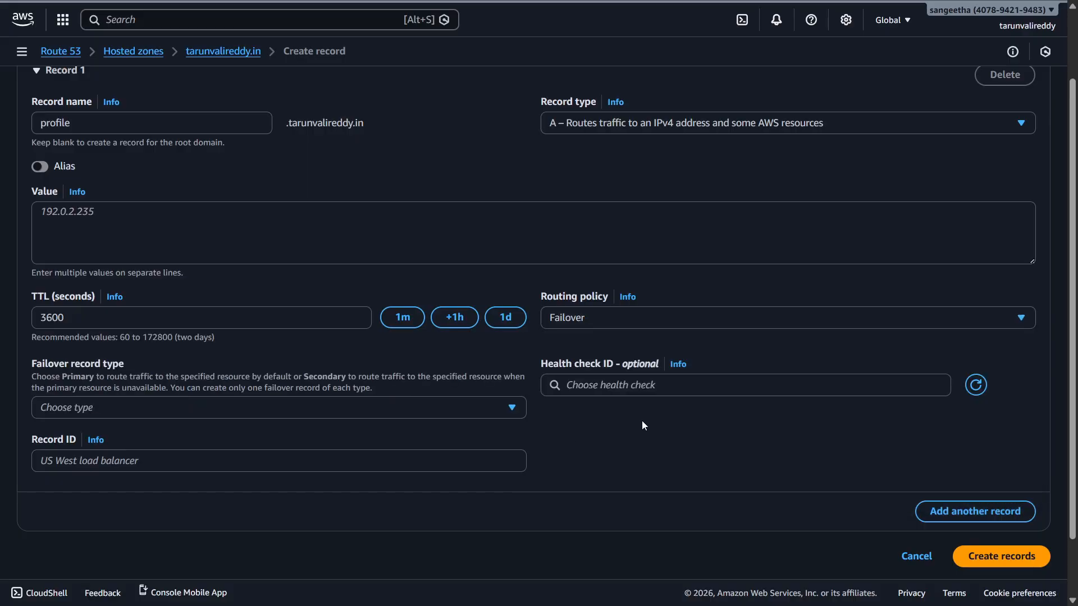
scroll(623, 441, "down", 2)
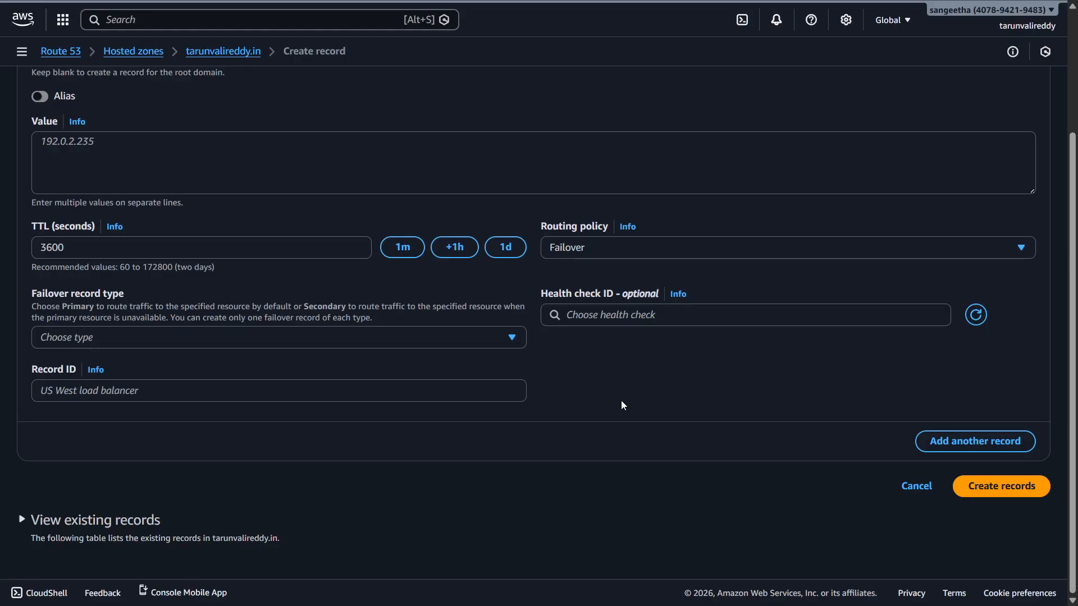
left_click(508, 344)
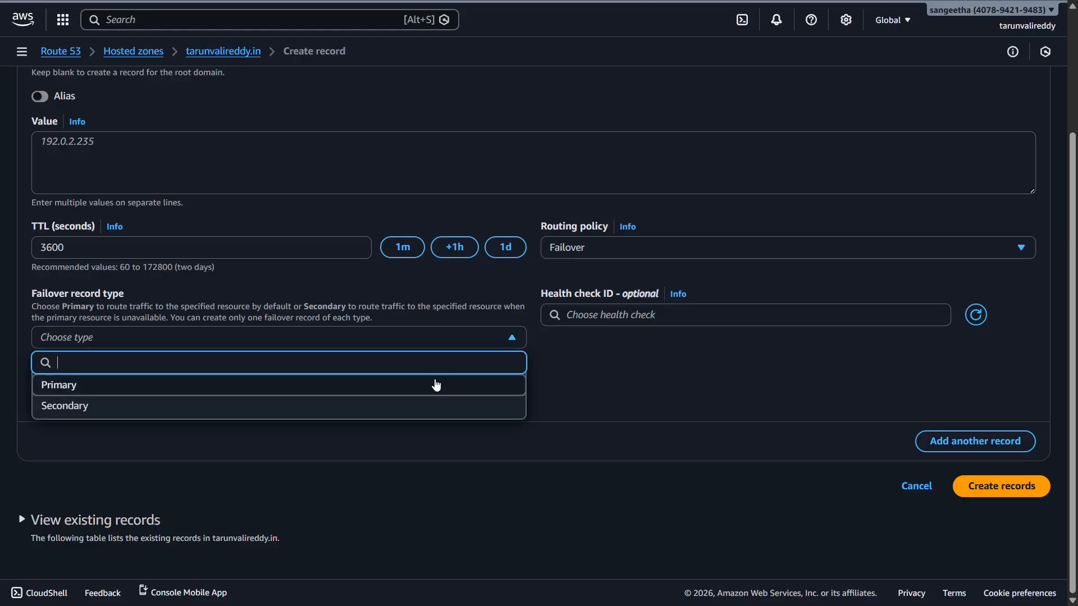
left_click(382, 394)
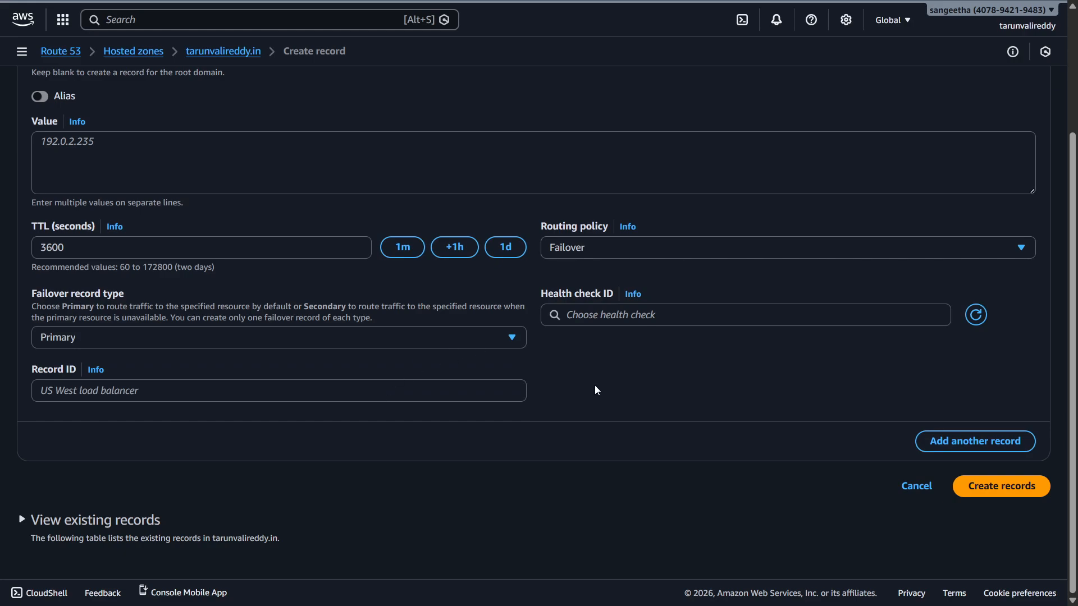
Check the failover record type choices and change the type to Secondary.
left_click(511, 340)
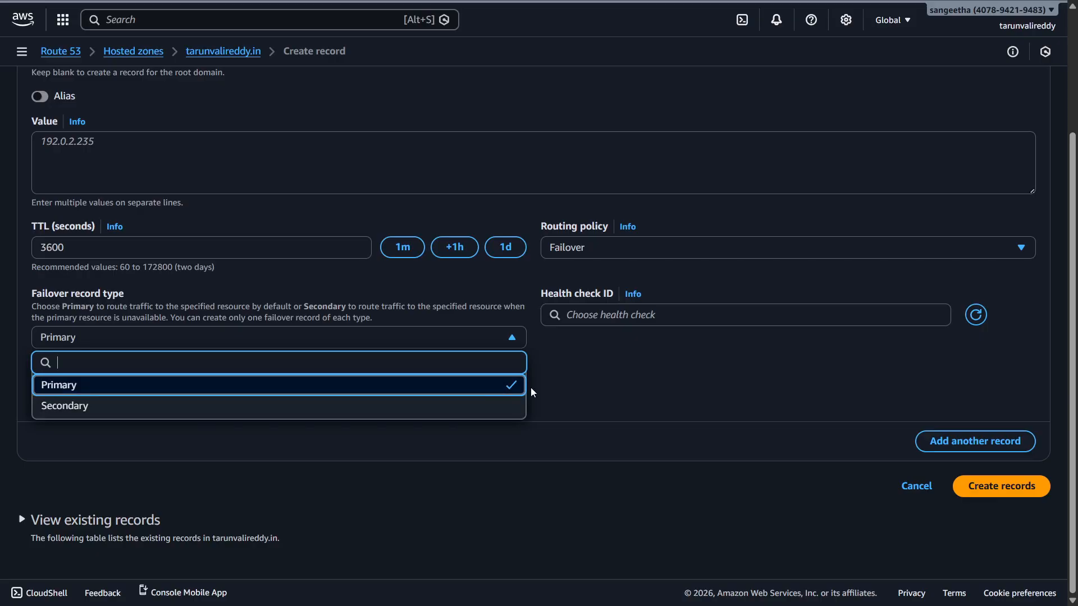
left_click(548, 394)
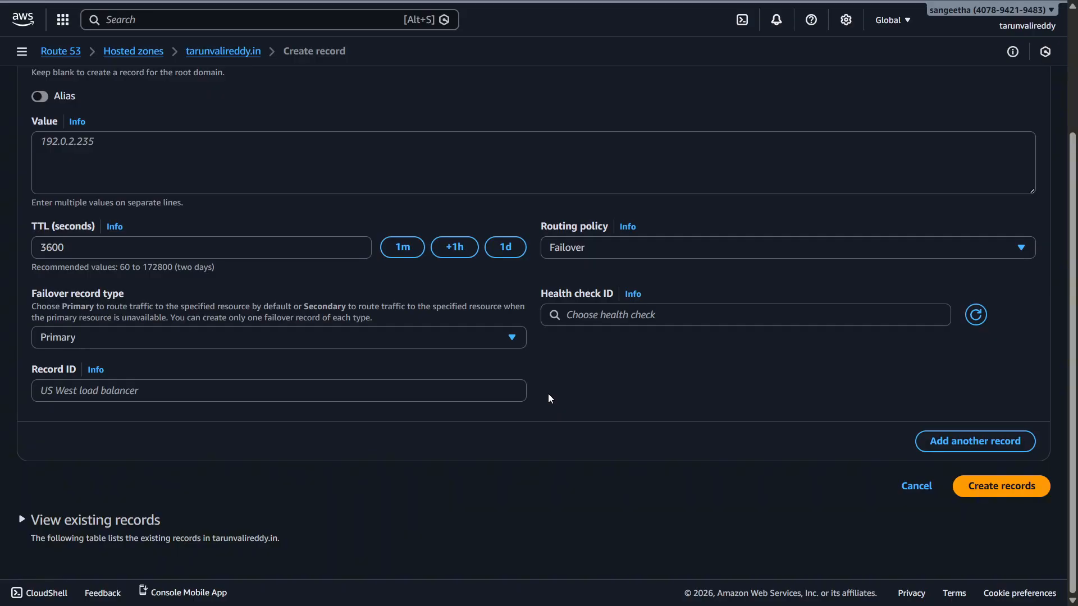
left_click(509, 338)
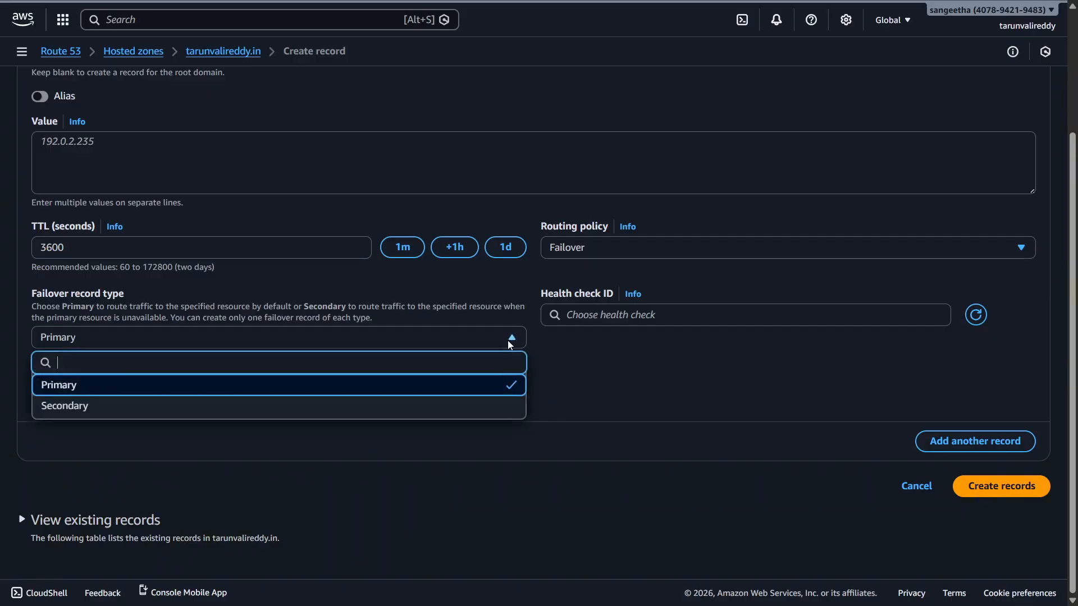
left_click(460, 410)
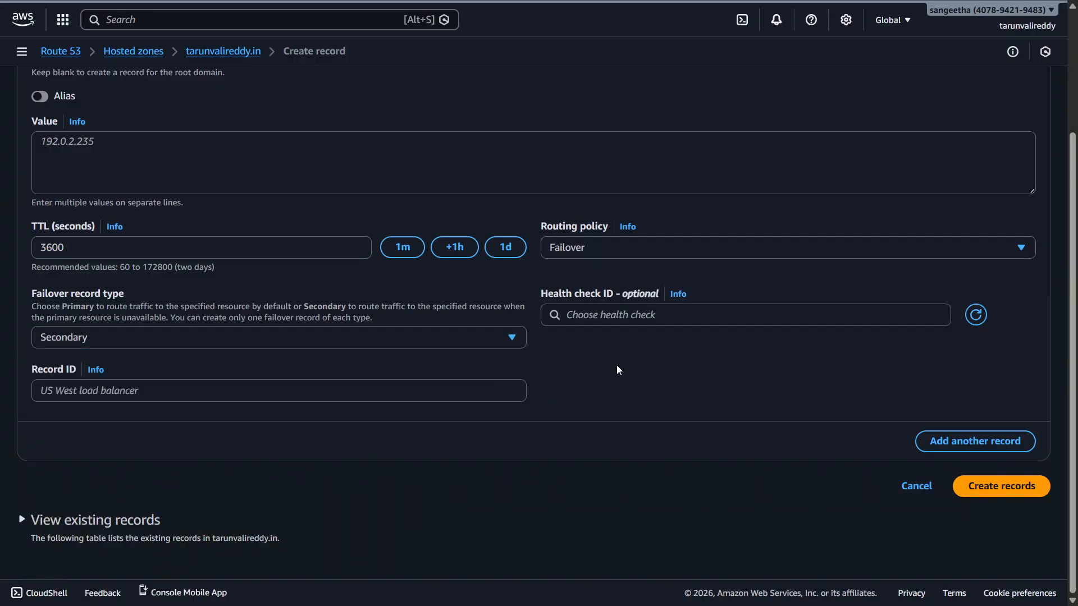
Change the routing policy to IP-based and examine its CIDR location and record ID settings.
scroll(618, 368, "up", 3)
scroll(693, 386, "down", 2)
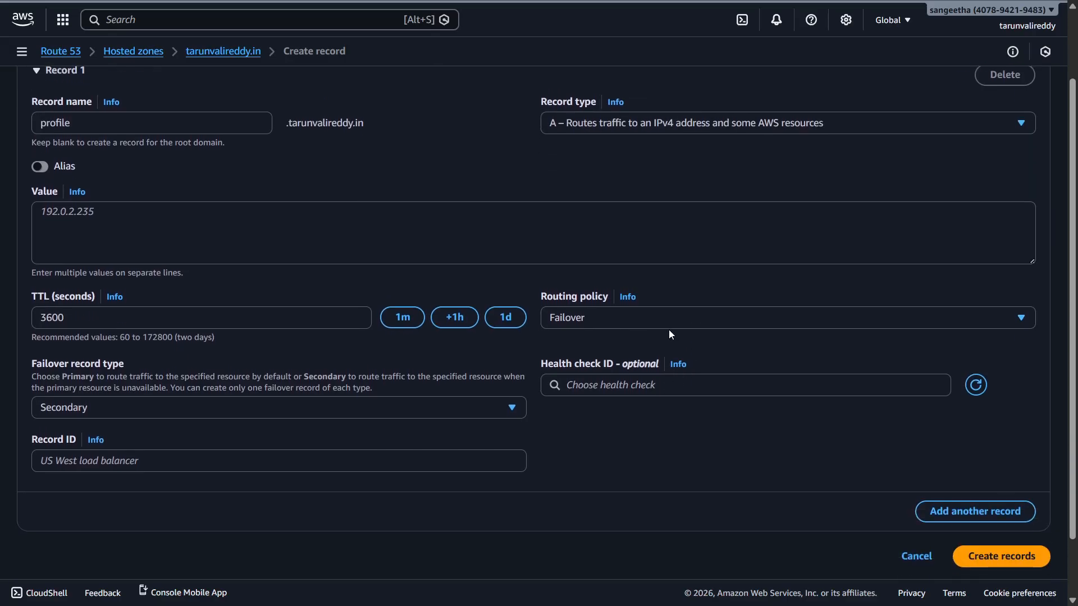
left_click(679, 321)
scroll(679, 440, "down", 2)
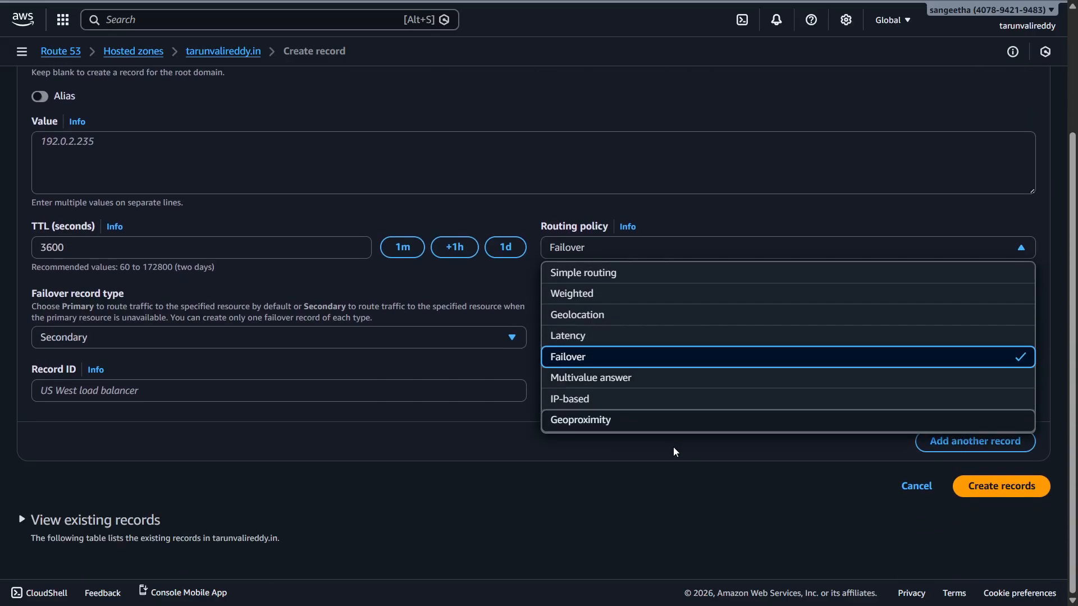
left_click(603, 400)
scroll(644, 391, "up", 2)
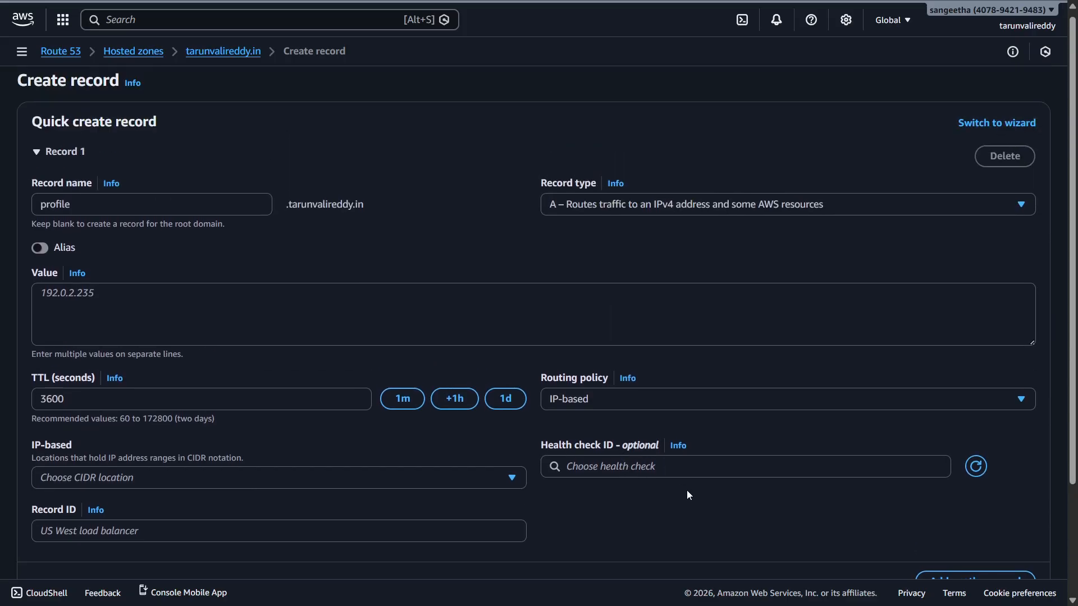
scroll(689, 496, "down", 2)
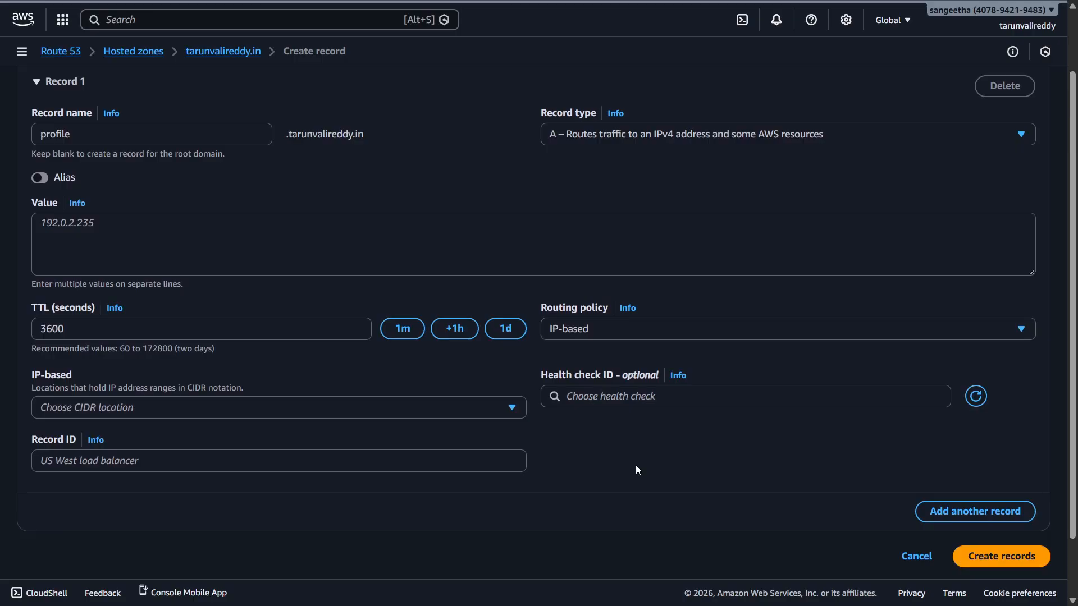
Look over the available routing policies once more and review the whole record form without changing it.
left_click(609, 336)
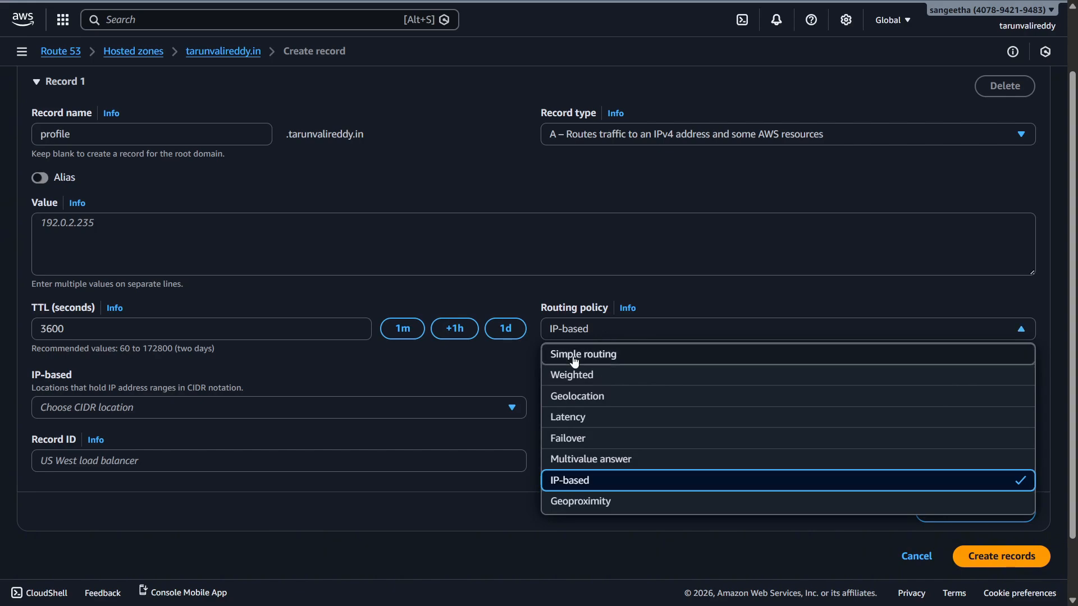
left_click(502, 376)
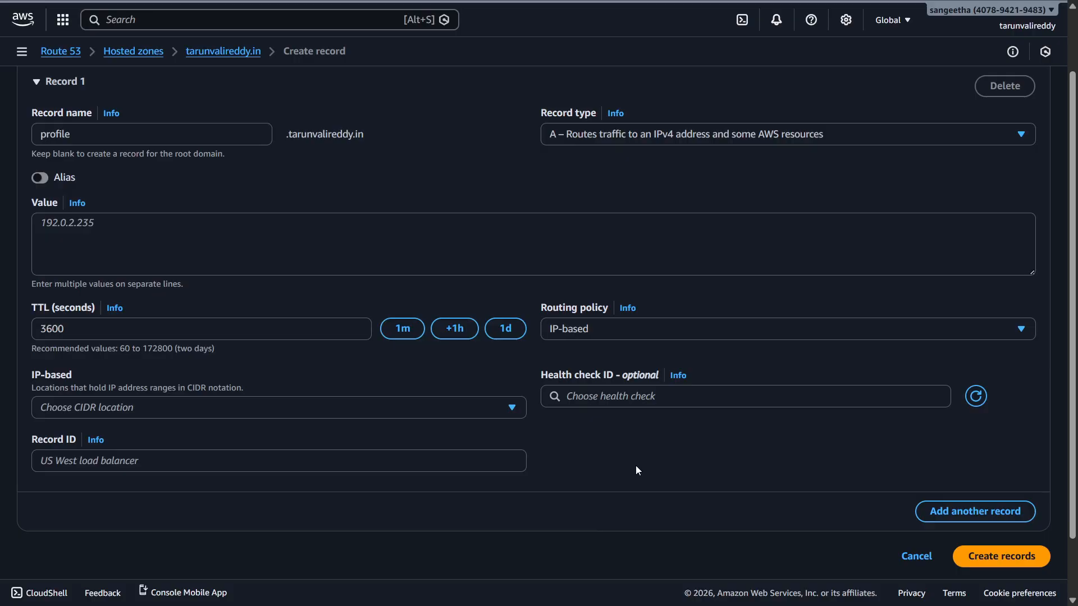
scroll(717, 454, "down", 2)
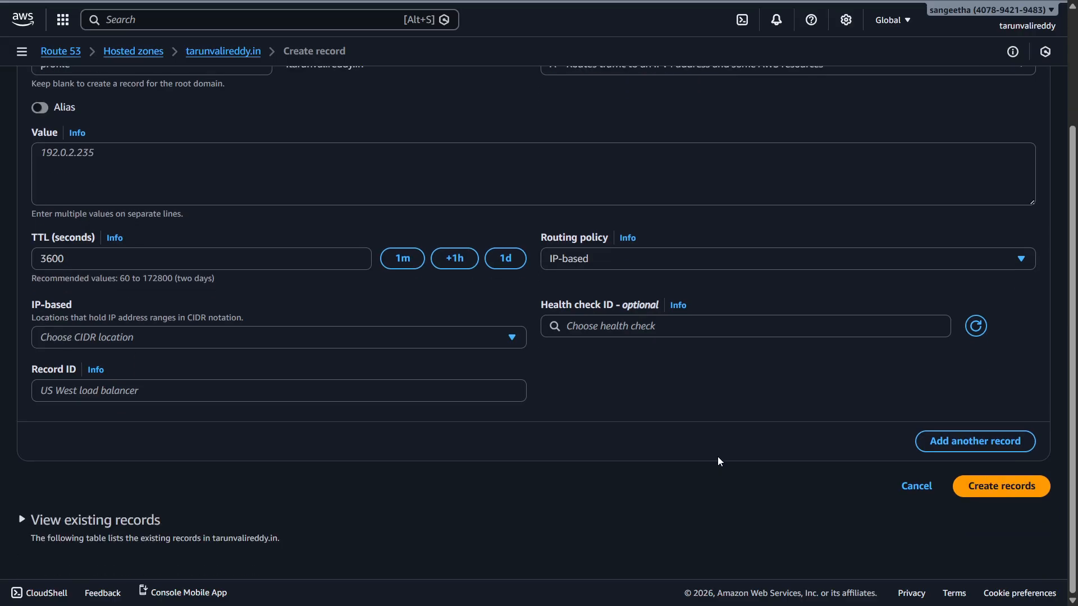
scroll(686, 482, "up", 3)
scroll(696, 480, "up", 1)
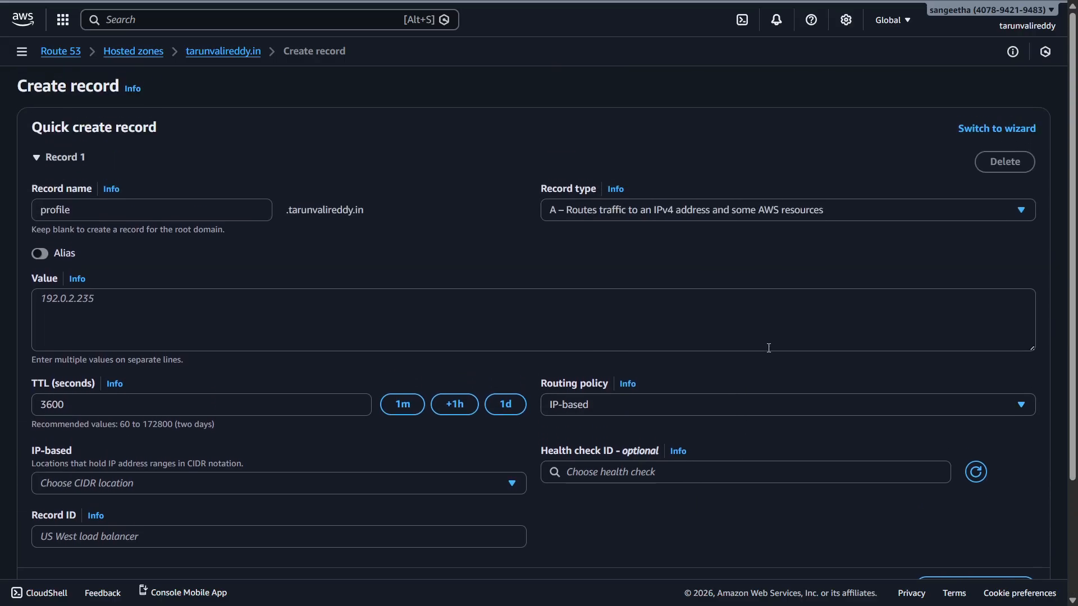
scroll(684, 360, "down", 3)
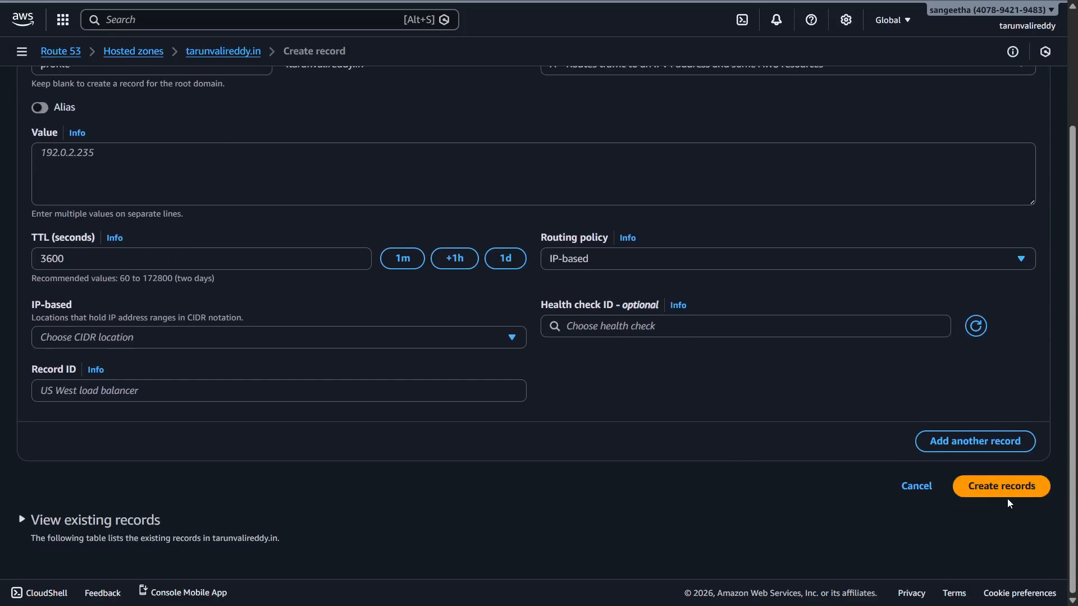
Cancel the record creation and examine the existing NS and SOA records in the hosted zone.
left_click(916, 487)
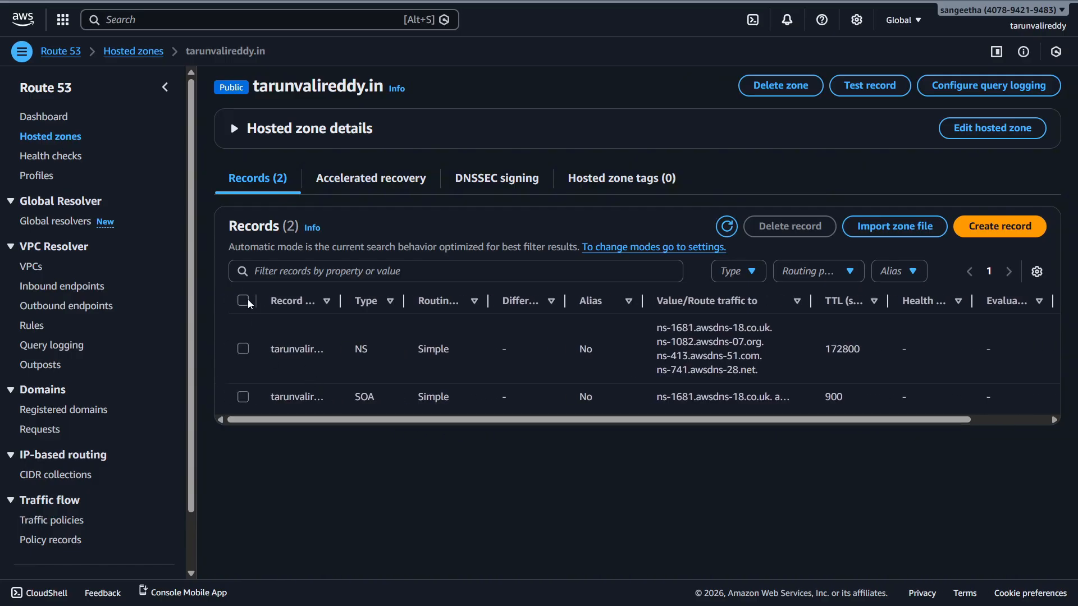
scroll(349, 423, "right", 2)
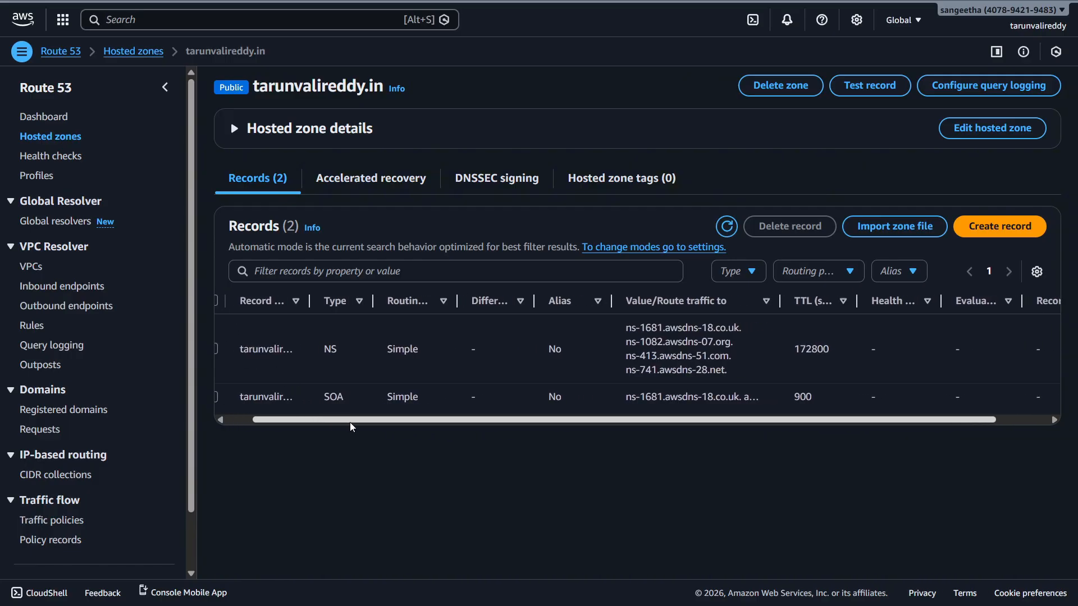
scroll(350, 422, "left", 2)
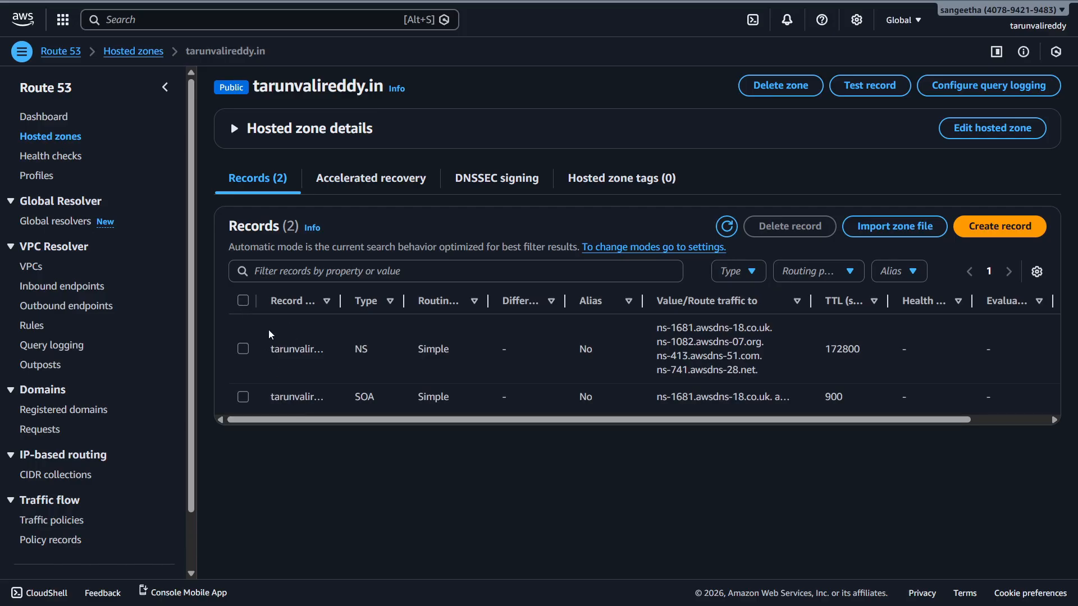
Review the names, types, values and TTLs of the hosted zone's NS and SOA records.
left_click_drag(270, 346, 436, 397)
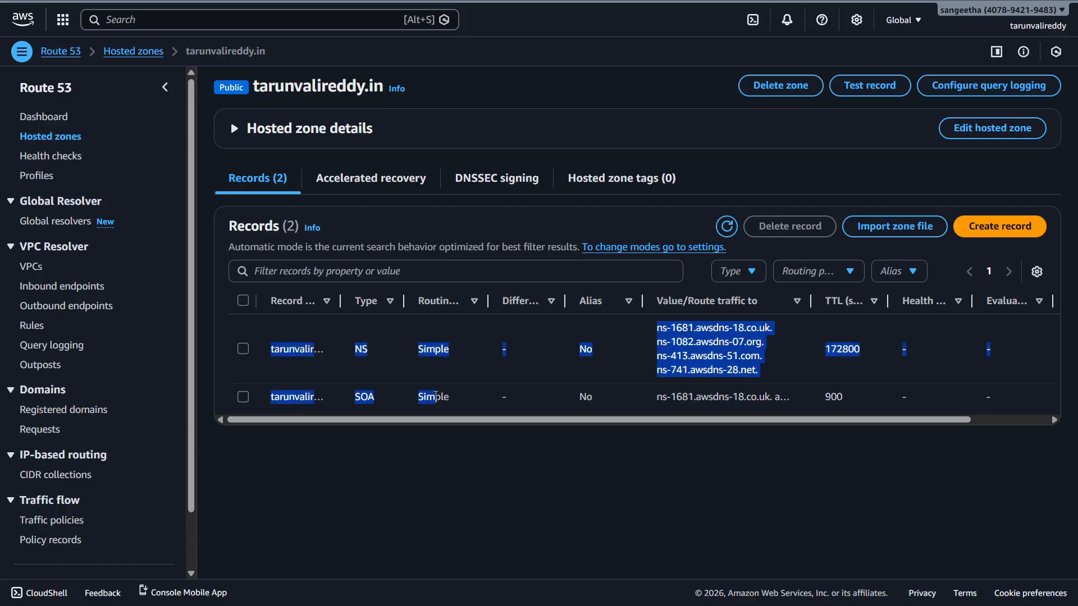
left_click_drag(655, 394, 855, 400)
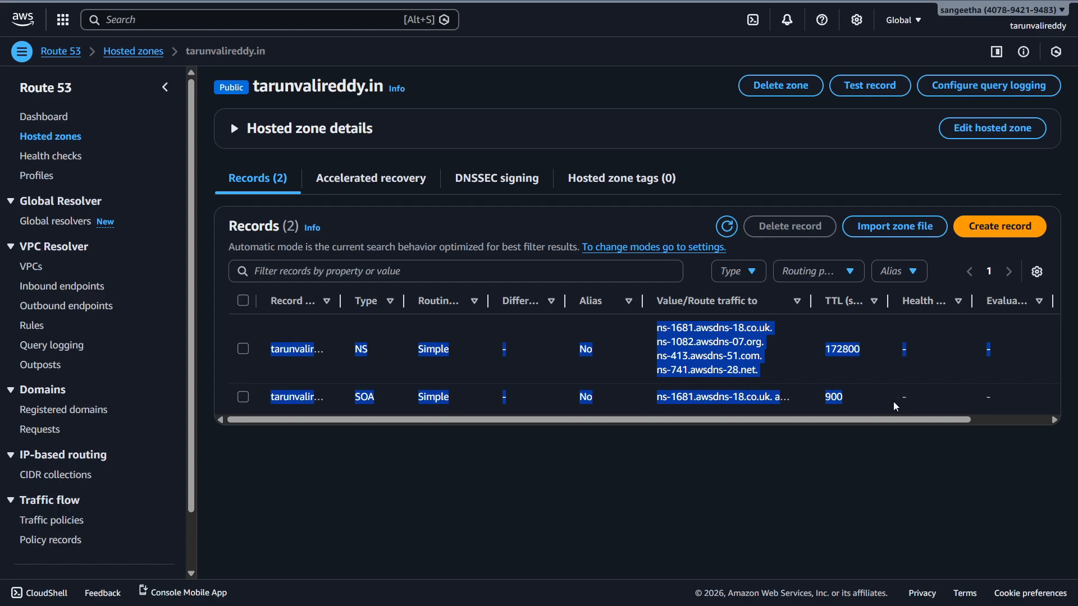
left_click(503, 437)
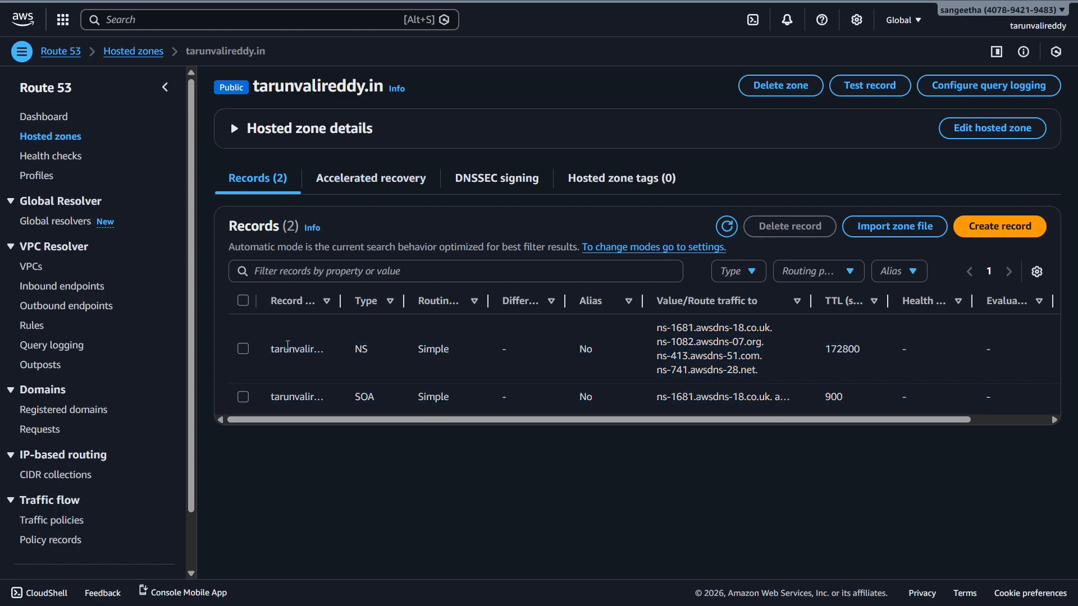
left_click_drag(267, 354, 381, 347)
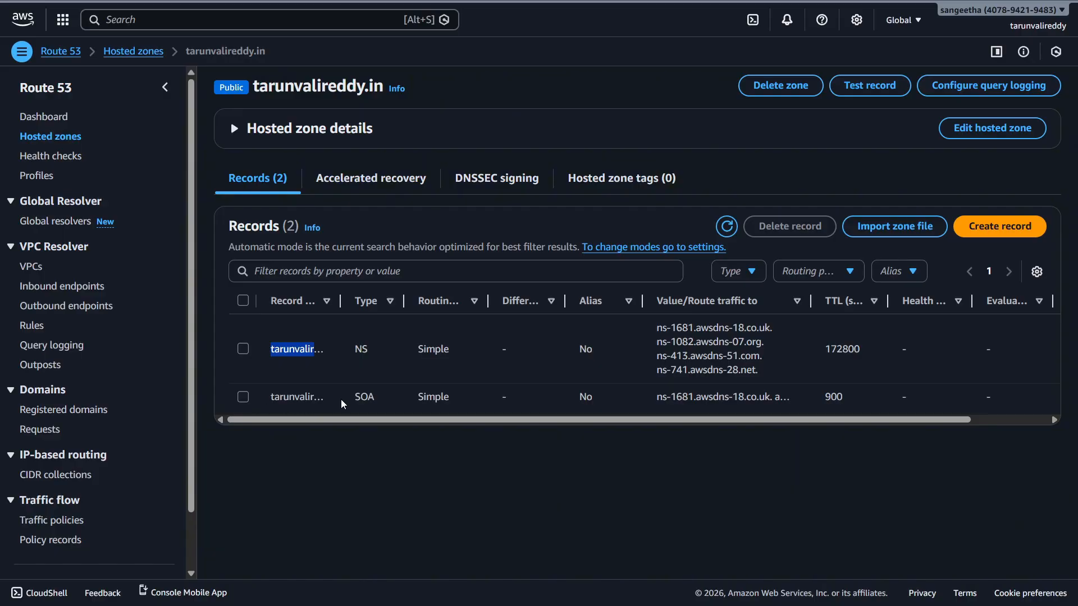
left_click_drag(357, 399, 375, 415)
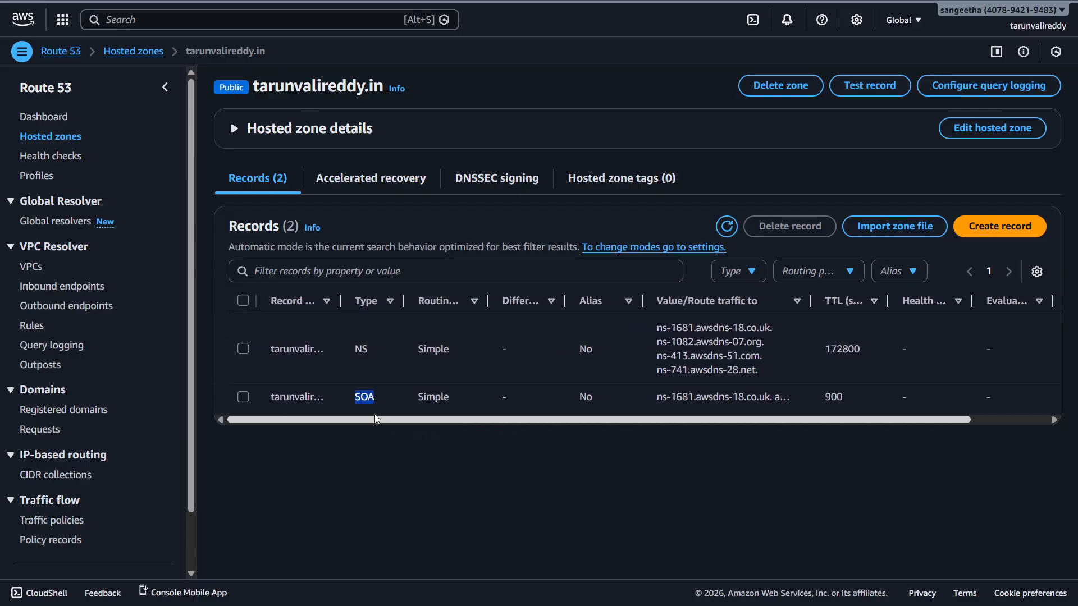
left_click_drag(372, 352, 358, 351)
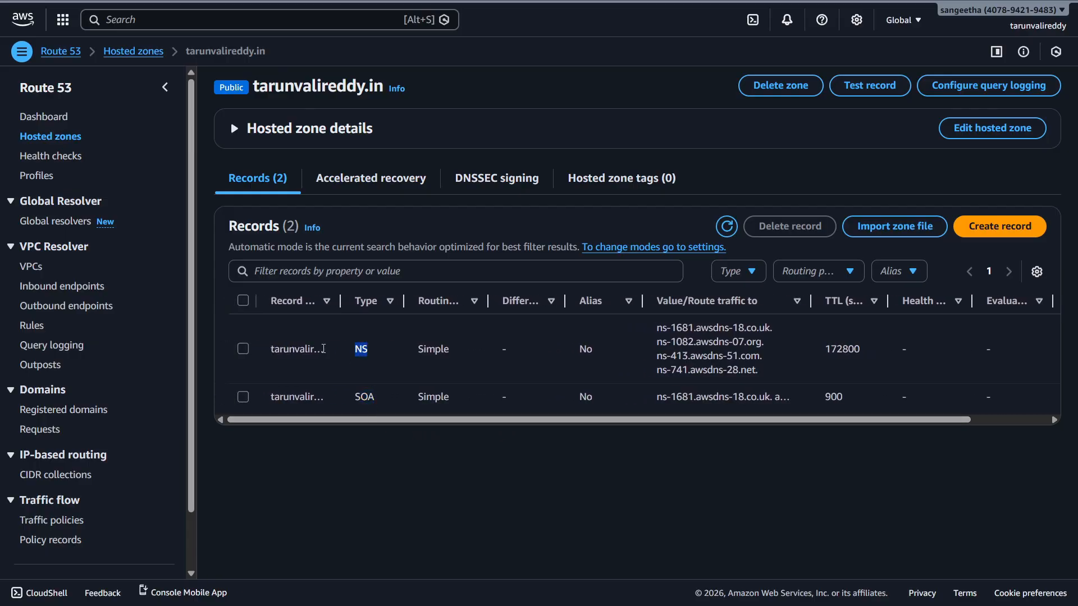
Select both records and narrow the selection to the SOA record to view its details, then clear the selection.
left_click(243, 301)
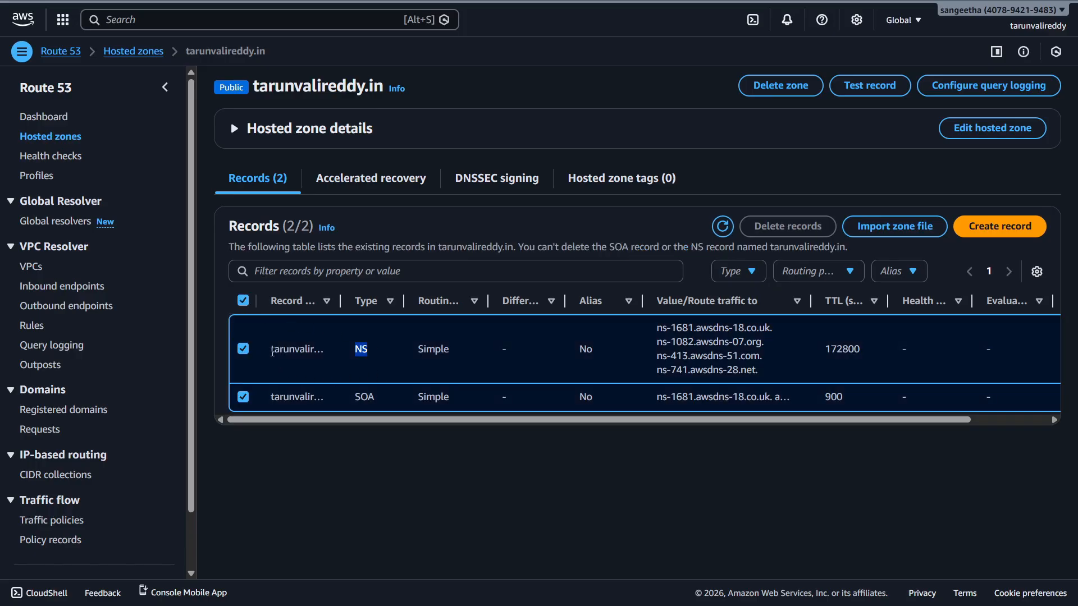
left_click(243, 349)
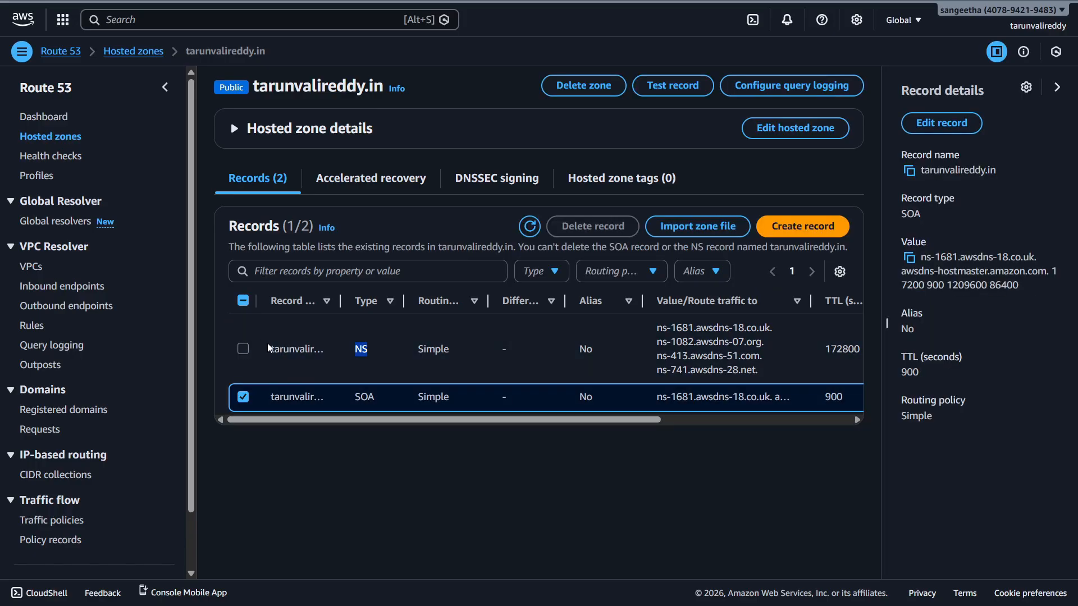
left_click(243, 397)
left_click_drag(271, 352, 320, 350)
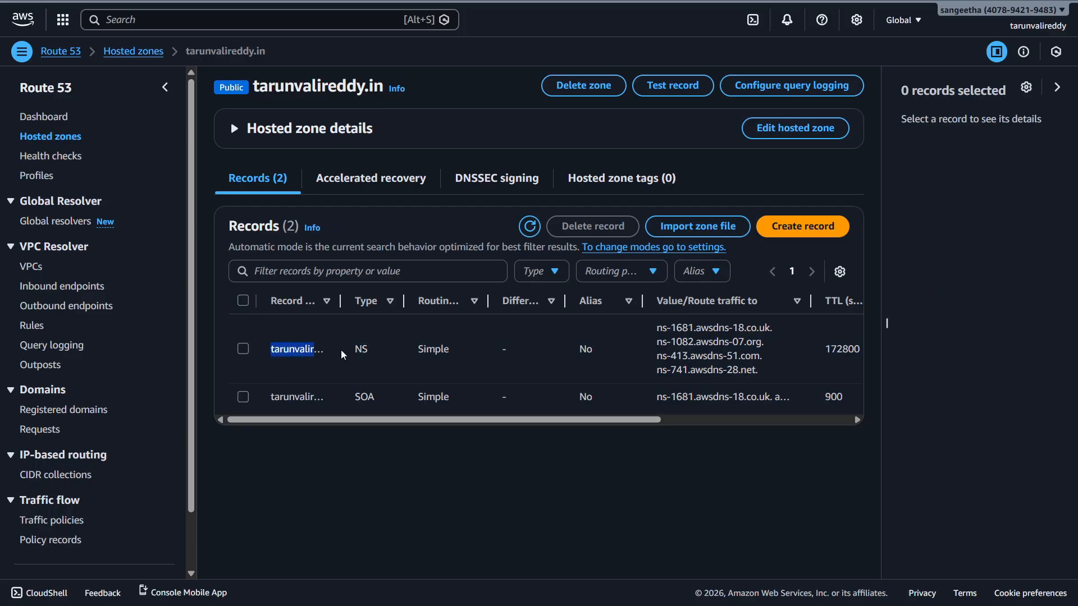
left_click(379, 373)
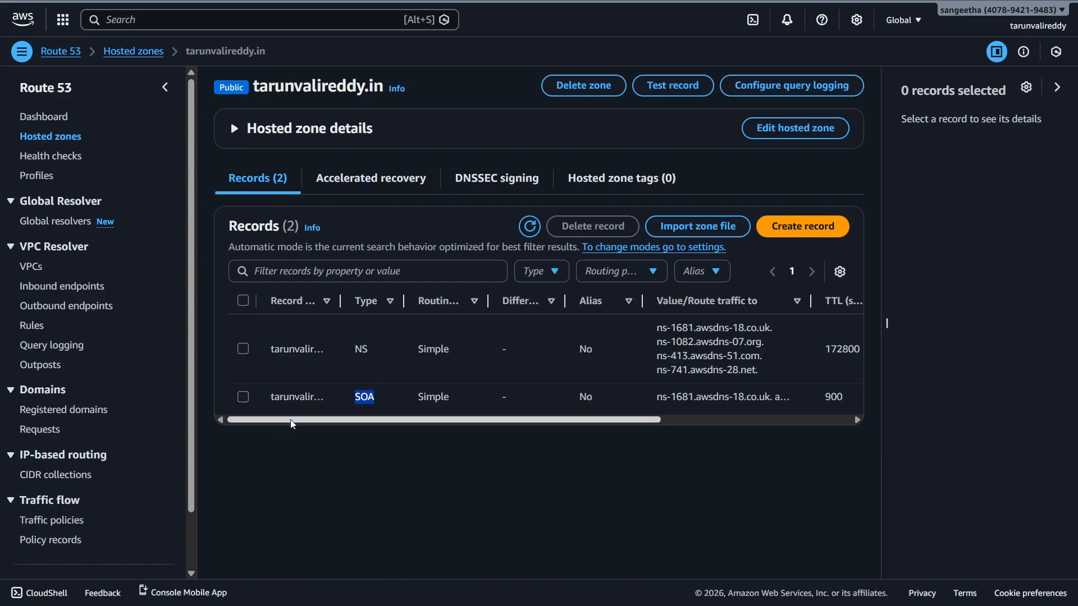
mouse_move(291, 420)
left_mouse_down()
mouse_move(345, 425)
mouse_move(288, 426)
left_mouse_up()
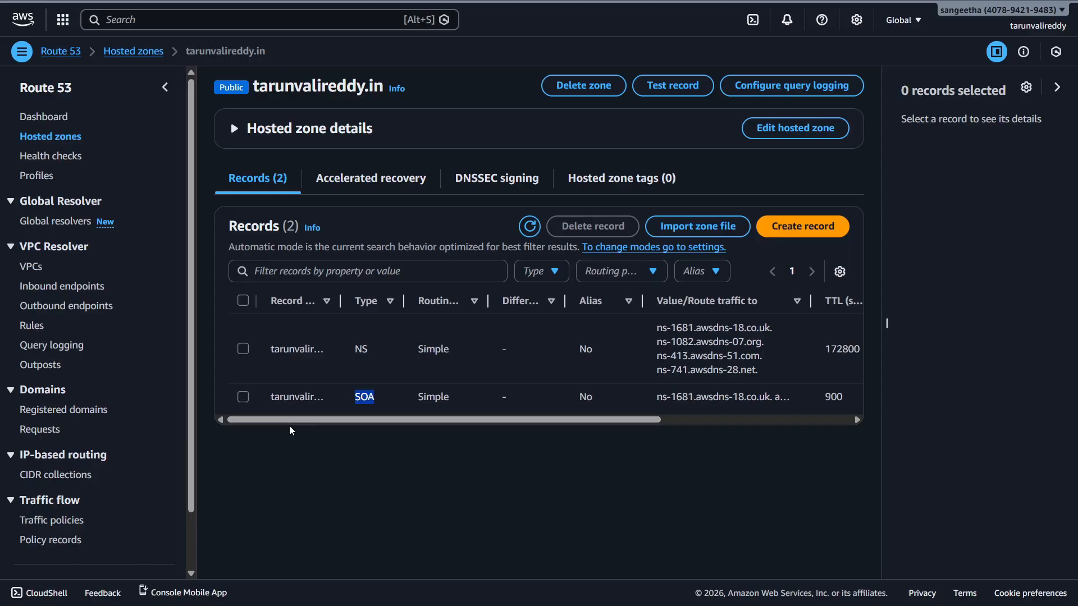
left_click(273, 400)
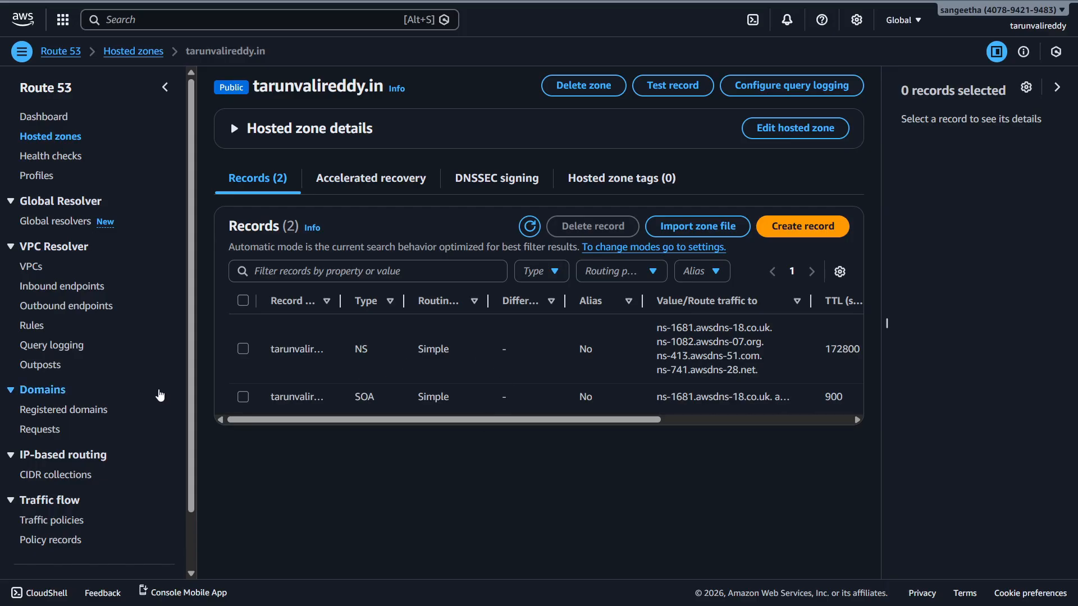
scroll(160, 399, "down", 2)
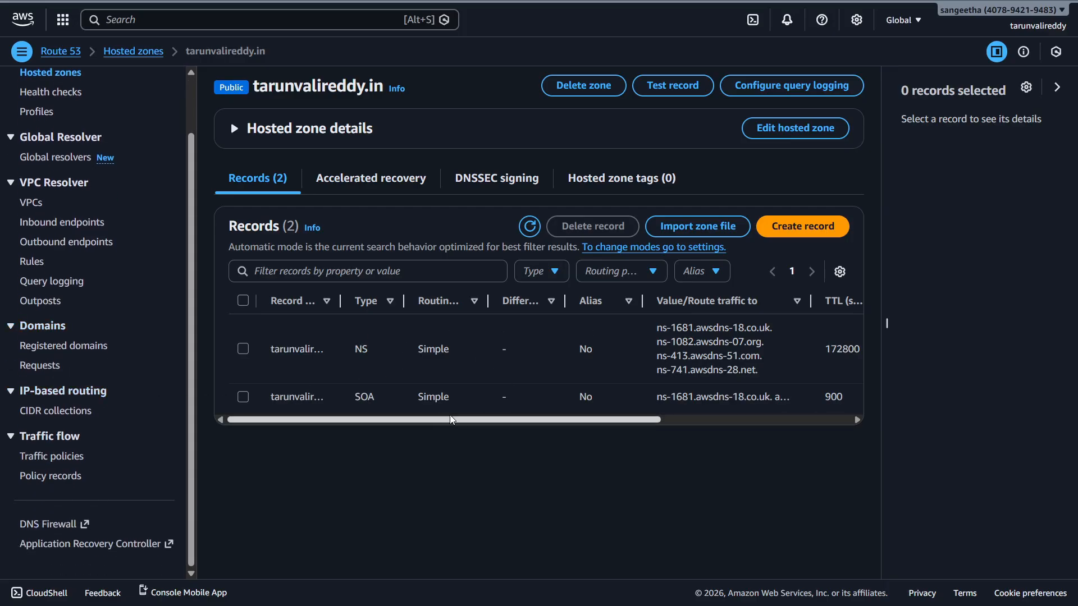
mouse_move(449, 415)
left_mouse_down()
mouse_move(688, 432)
mouse_move(325, 430)
left_mouse_up()
scroll(136, 378, "up", 2)
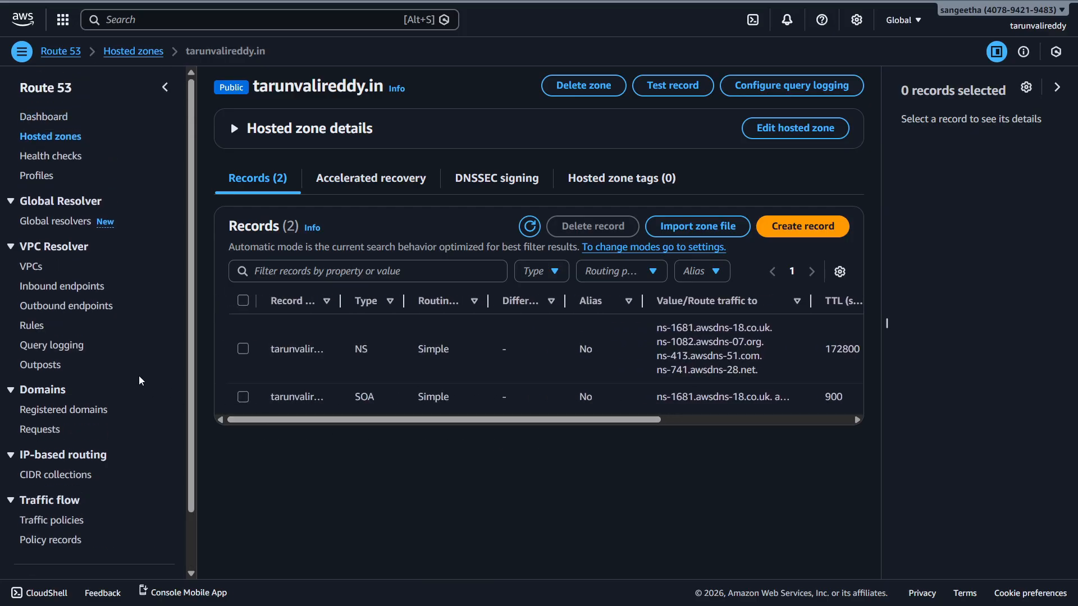